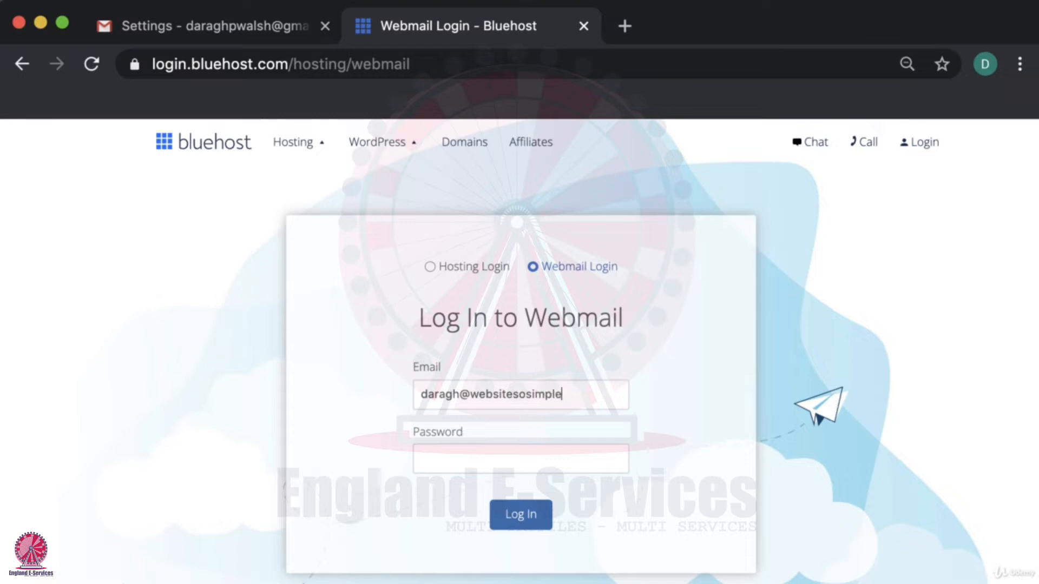
Move into the Password field on the Bluehost Webmail login form after entering the domain address
{"action": "left_click", "coordinate": [515, 455]}
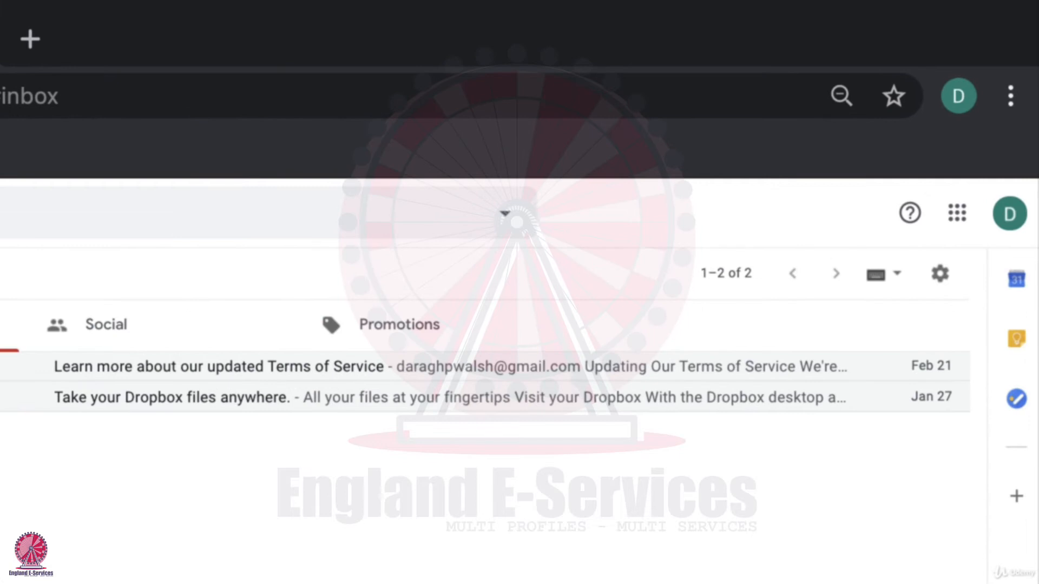
Open Gmail's Accounts and Import settings
{"action": "left_click", "coordinate": [939, 273]}
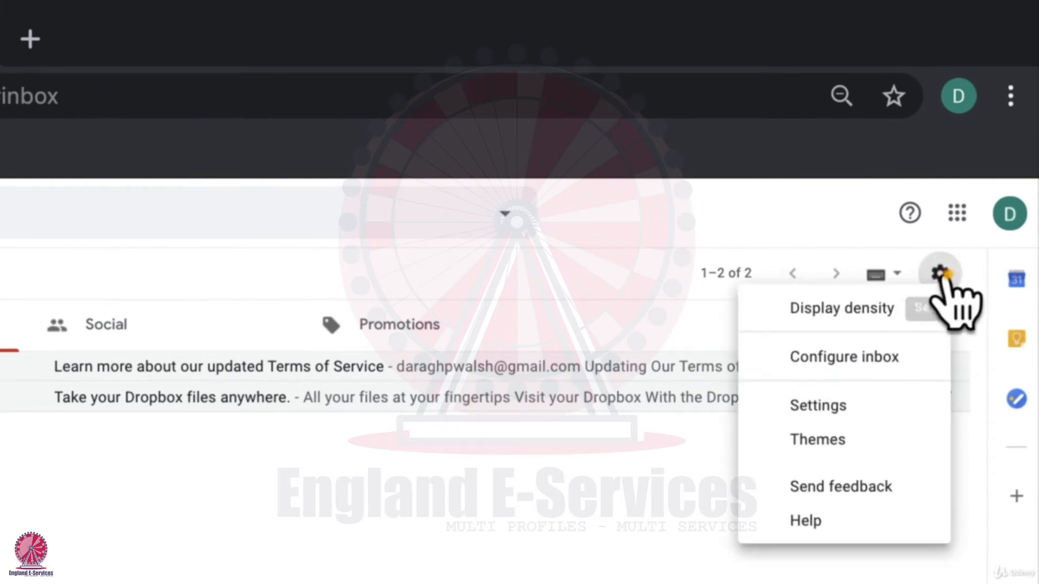
{"action": "left_click", "coordinate": [932, 405]}
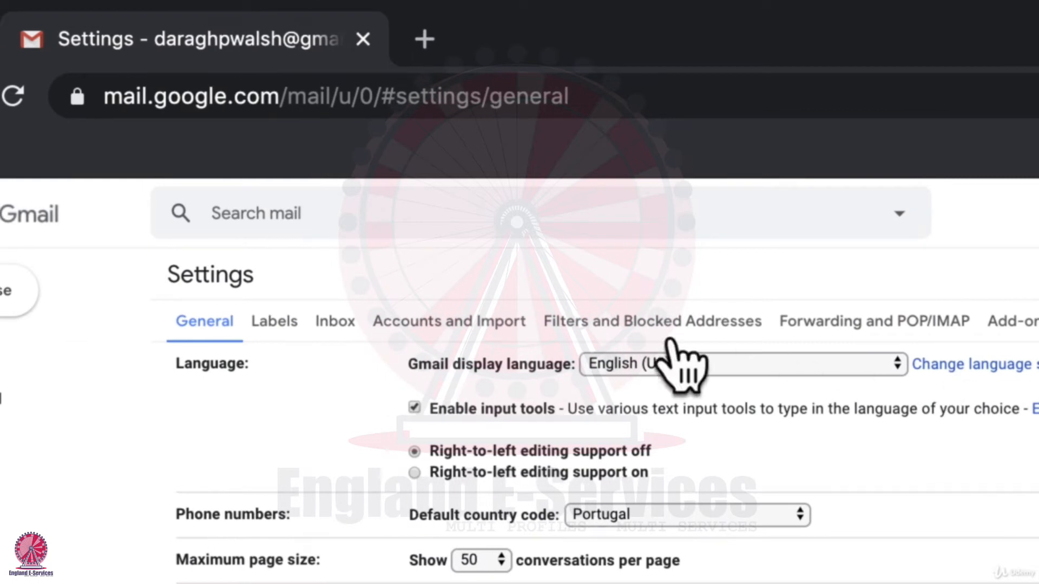
{"action": "left_click", "coordinate": [512, 323]}
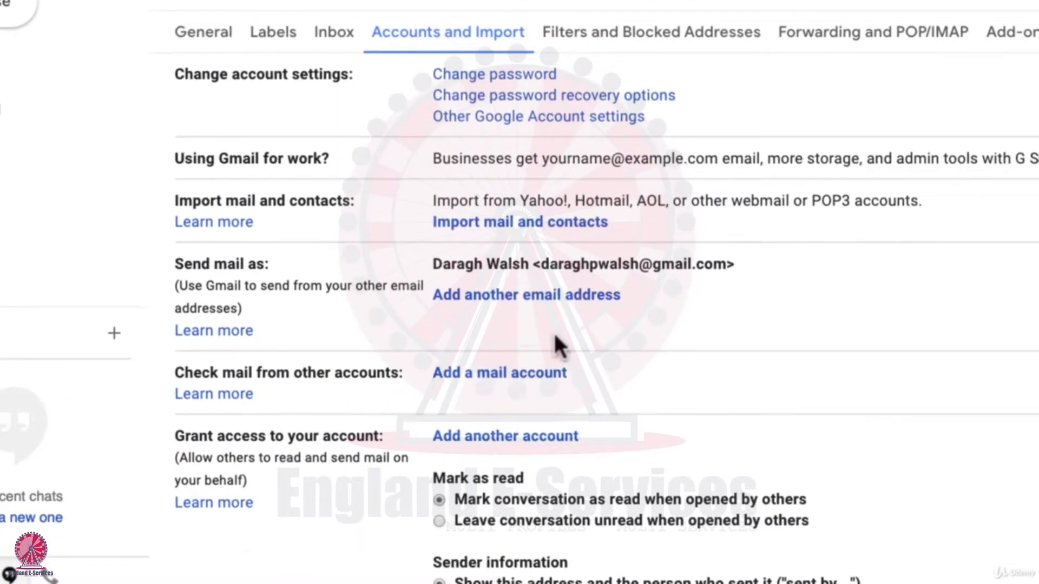
Start adding the domain mail account with POP3 import, and open a new browser tab
{"action": "left_click", "coordinate": [557, 373]}
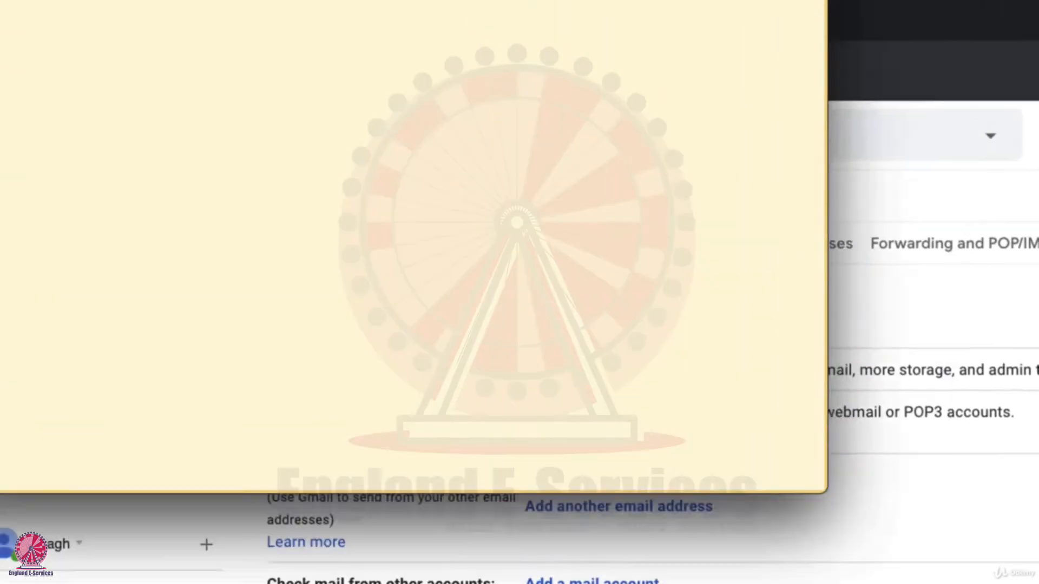
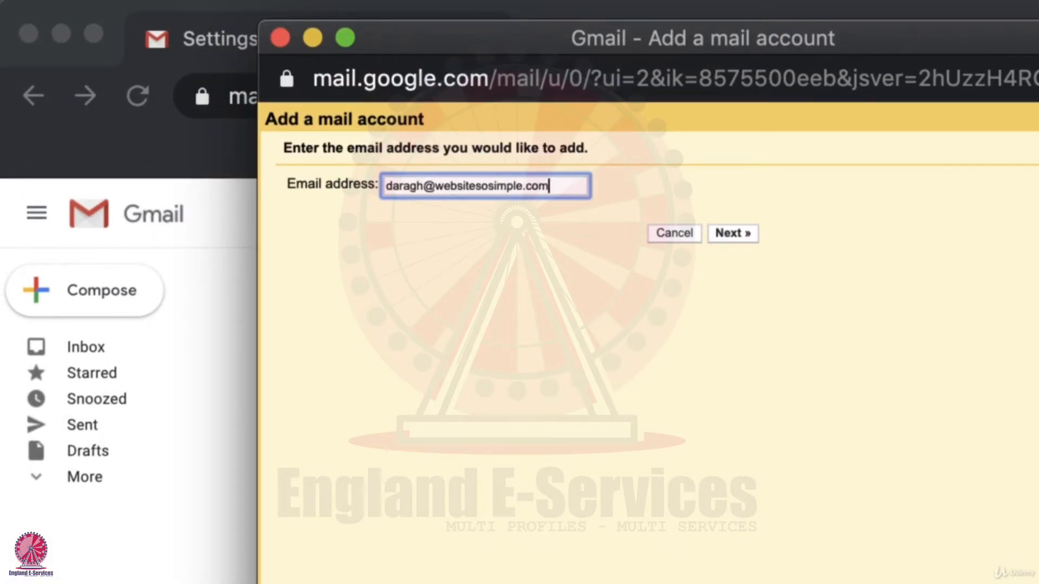
{"action": "key", "text": "Return"}
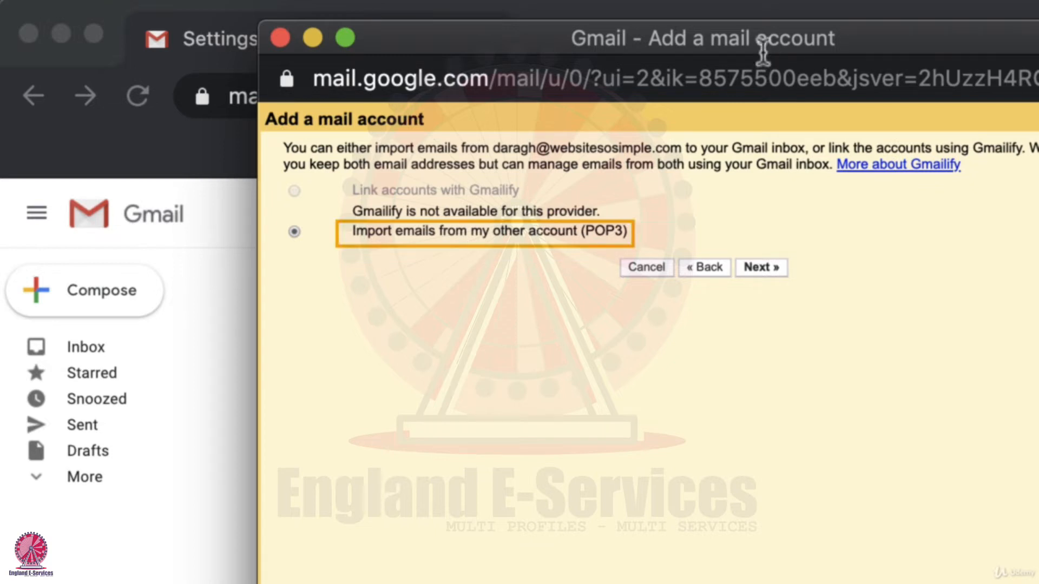
{"action": "left_click", "coordinate": [777, 264]}
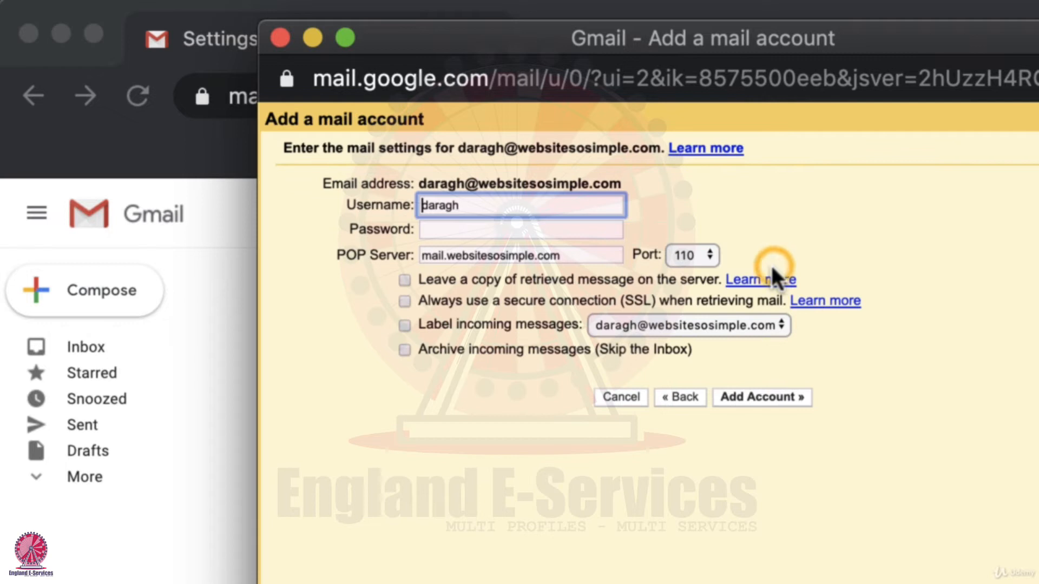
{"action": "left_click", "coordinate": [536, 206]}
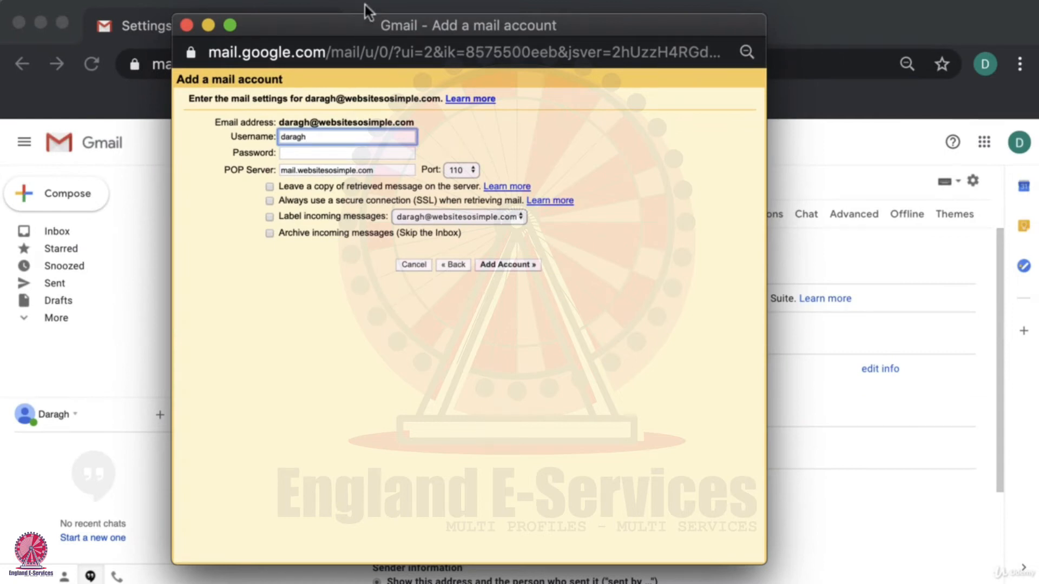
{"action": "left_click", "coordinate": [364, 5]}
{"action": "left_click", "coordinate": [364, 28]}
Log in to Bluehost Webmail with the domain address and its password
{"action": "type", "text": "bluehost.com/webmail"}
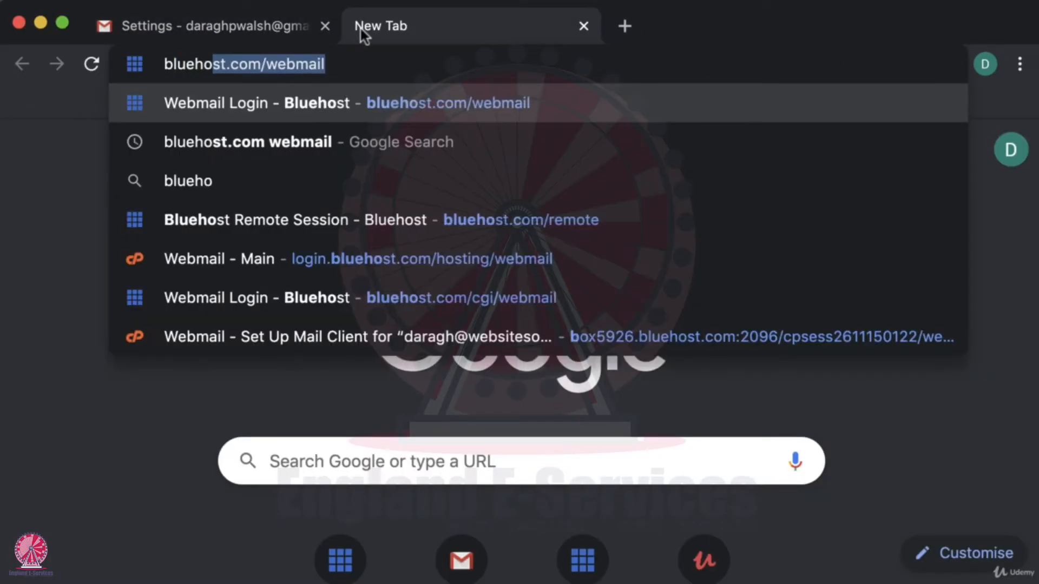
{"action": "key", "text": "Return"}
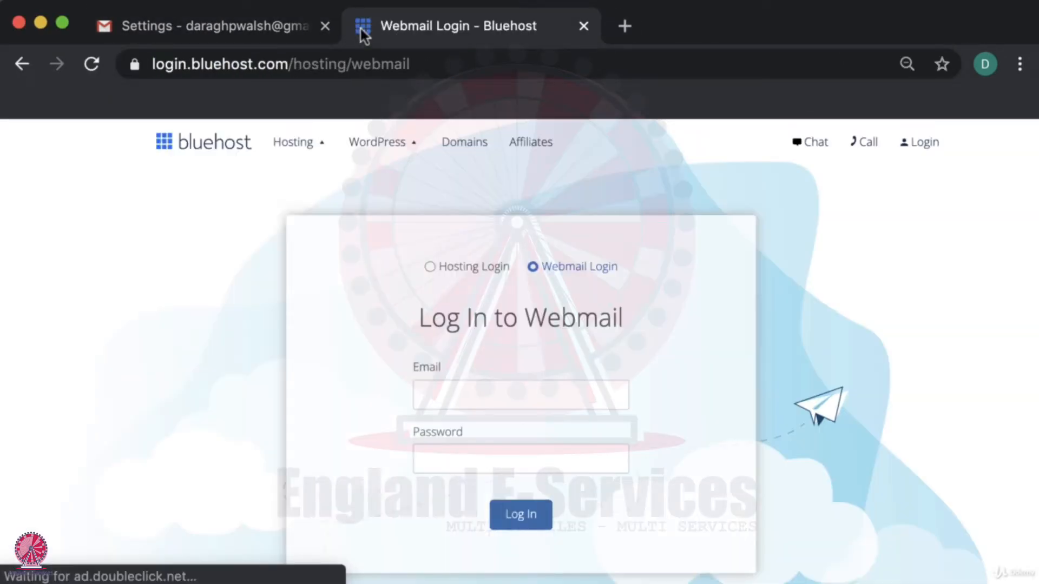
{"action": "left_click", "coordinate": [512, 454]}
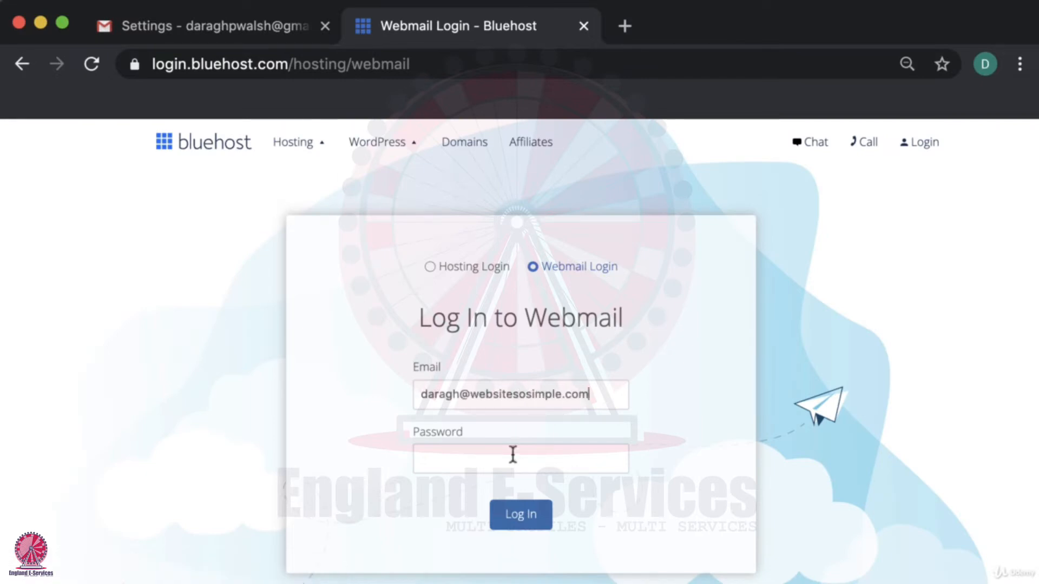
{"action": "type", "text": "•••••••••••••"}
{"action": "left_click", "coordinate": [525, 515]}
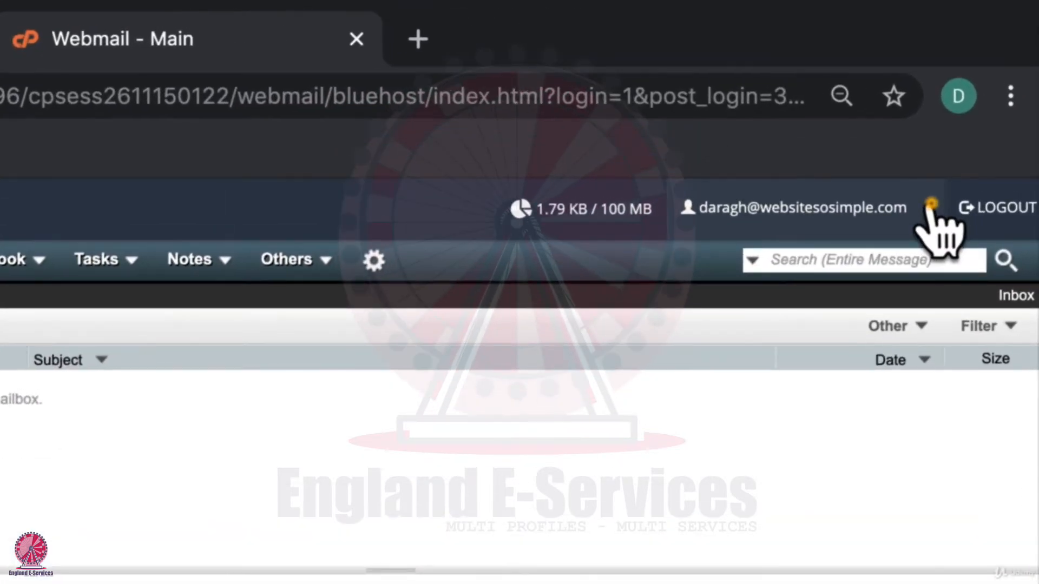
Open Configure Mail Client and scroll to the Mail Client Manual Settings
{"action": "left_click", "coordinate": [930, 205]}
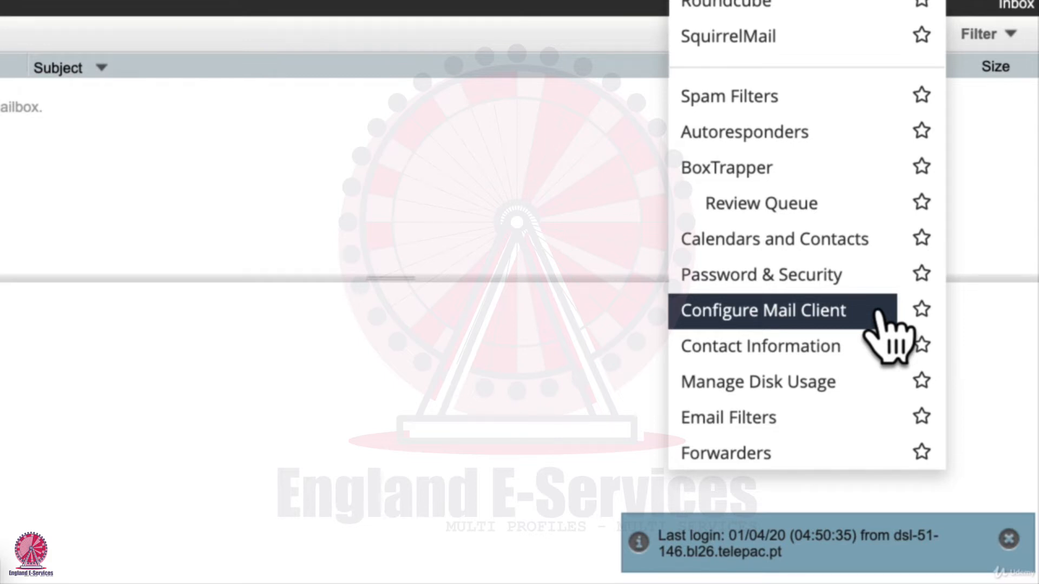
{"action": "left_click", "coordinate": [877, 313]}
{"action": "scroll", "coordinate": [930, 398], "scroll_direction": "down", "scroll_amount": 7}
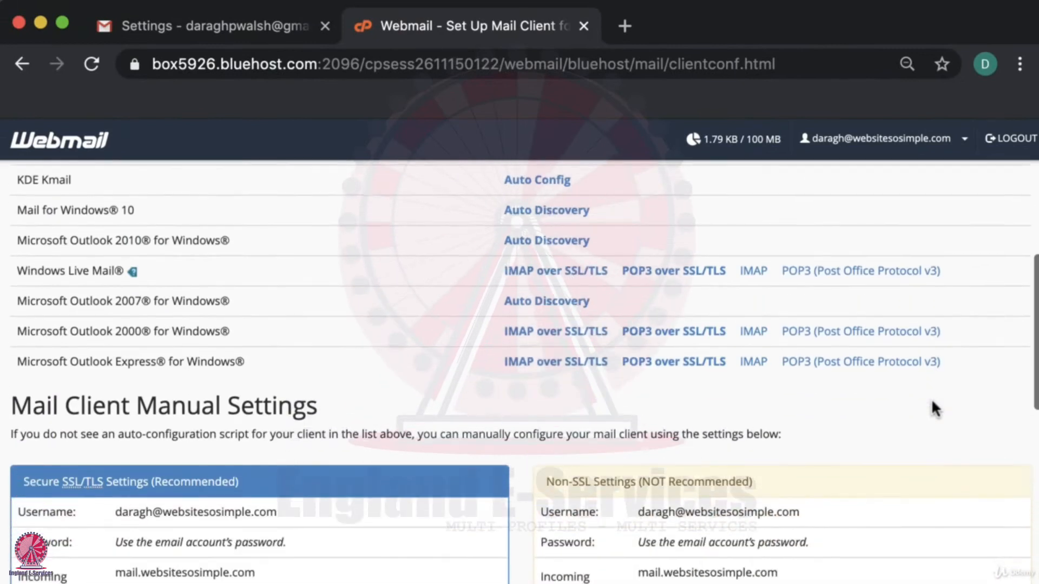
{"action": "scroll", "coordinate": [930, 398], "scroll_direction": "down", "scroll_amount": 4}
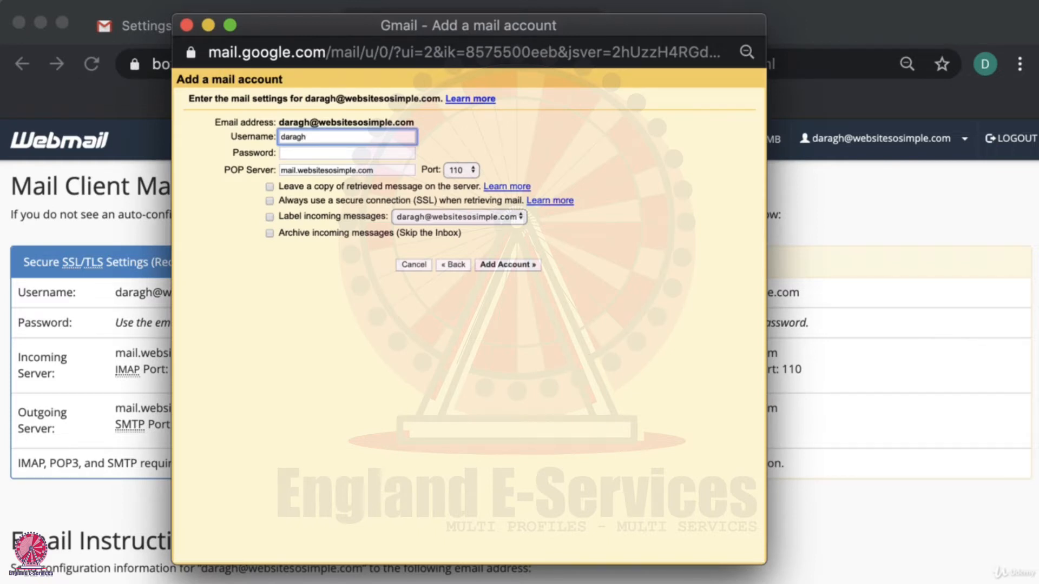
{"action": "type", "text": "@websitesosimple.com"}
{"action": "left_click", "coordinate": [317, 154]}
{"action": "key", "text": "super+v"}
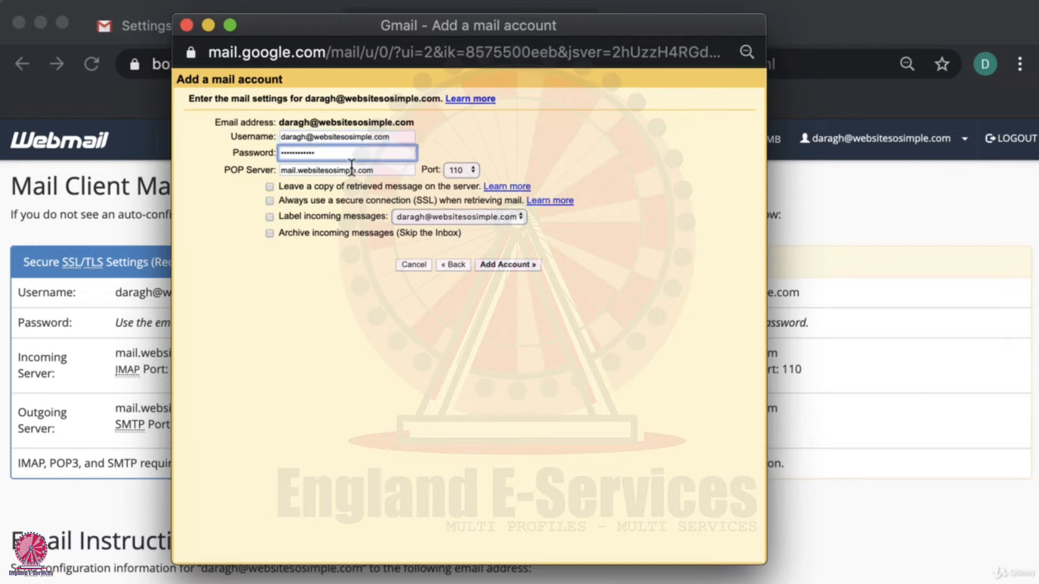
{"action": "left_click_drag", "start_coordinate": [370, 32], "coordinate": [673, 50]}
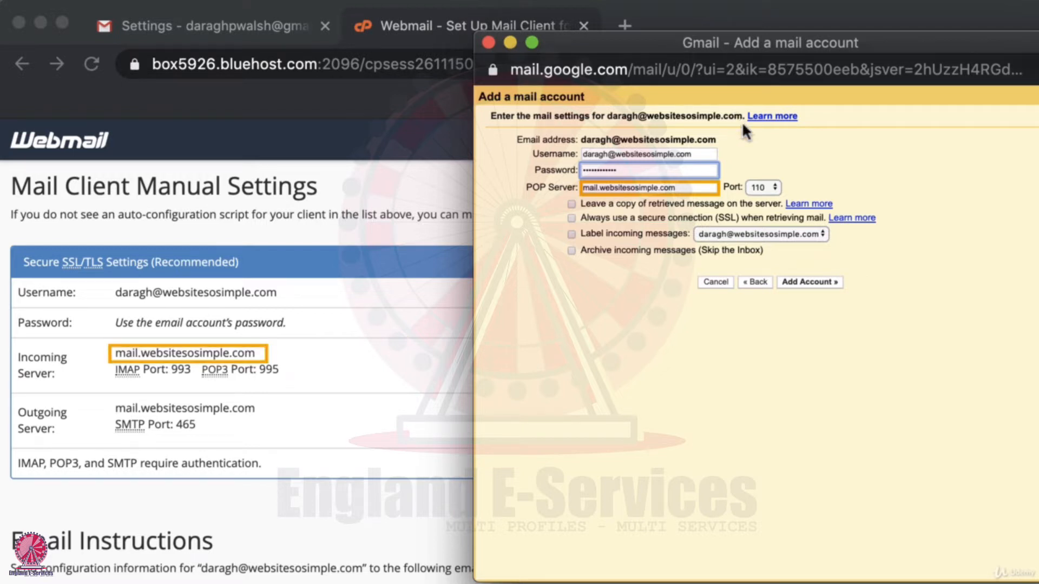
Set POP port 995, enable SSL and incoming-message labelling, and add the account
{"action": "left_click", "coordinate": [771, 181]}
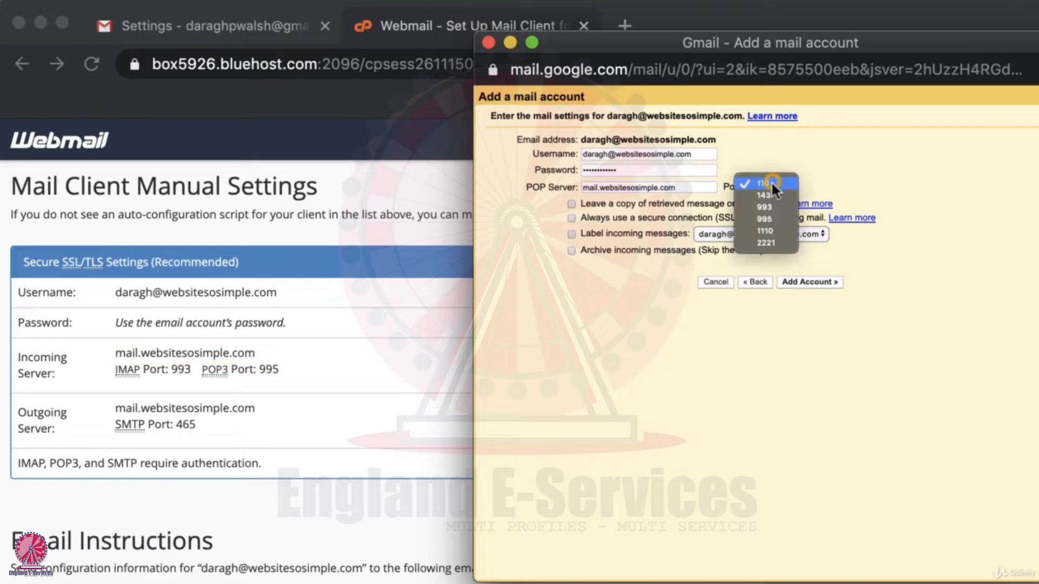
{"action": "left_click", "coordinate": [781, 219]}
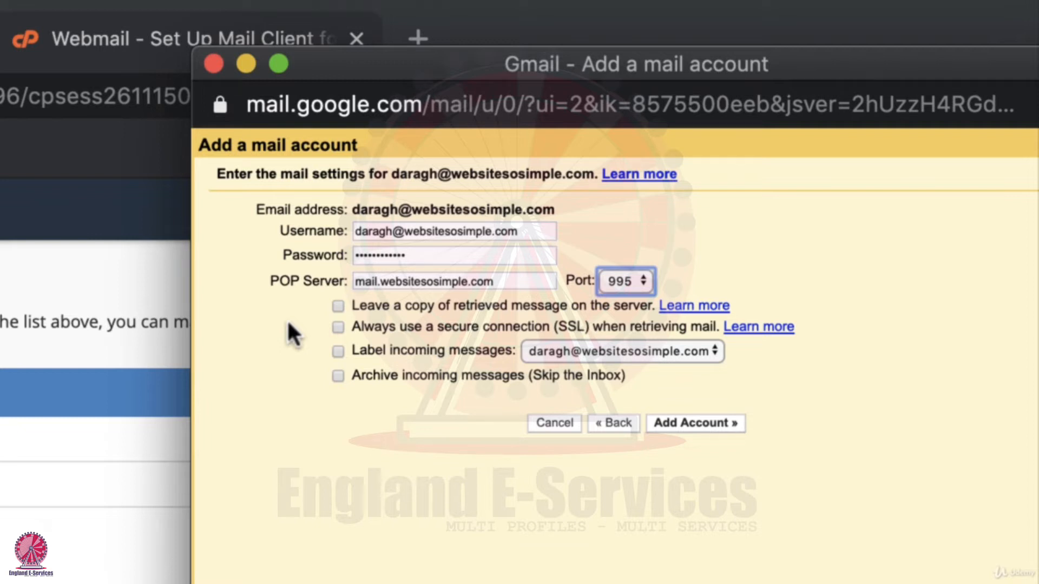
{"action": "left_click", "coordinate": [337, 327]}
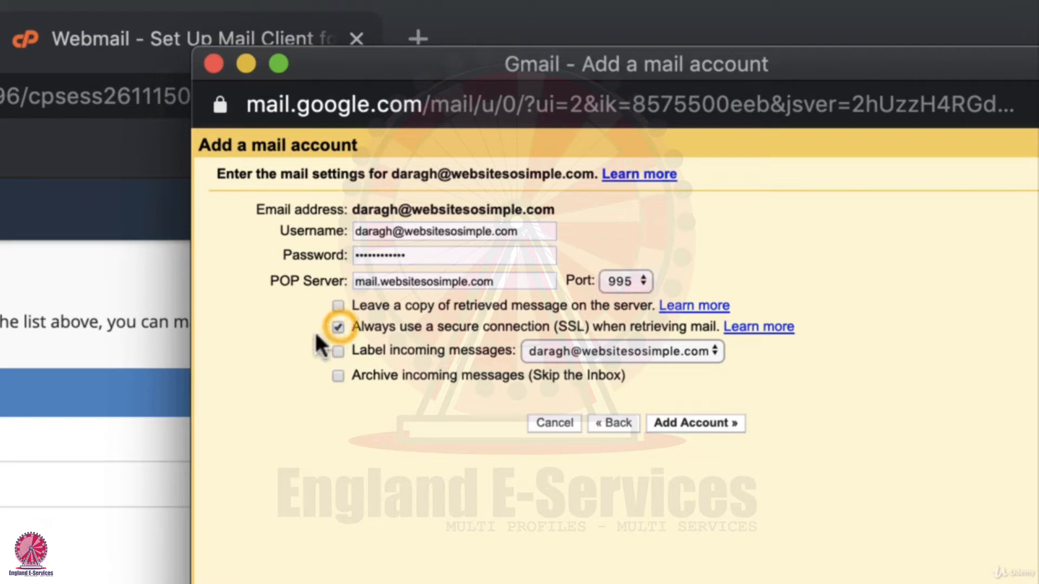
{"action": "left_click", "coordinate": [336, 352]}
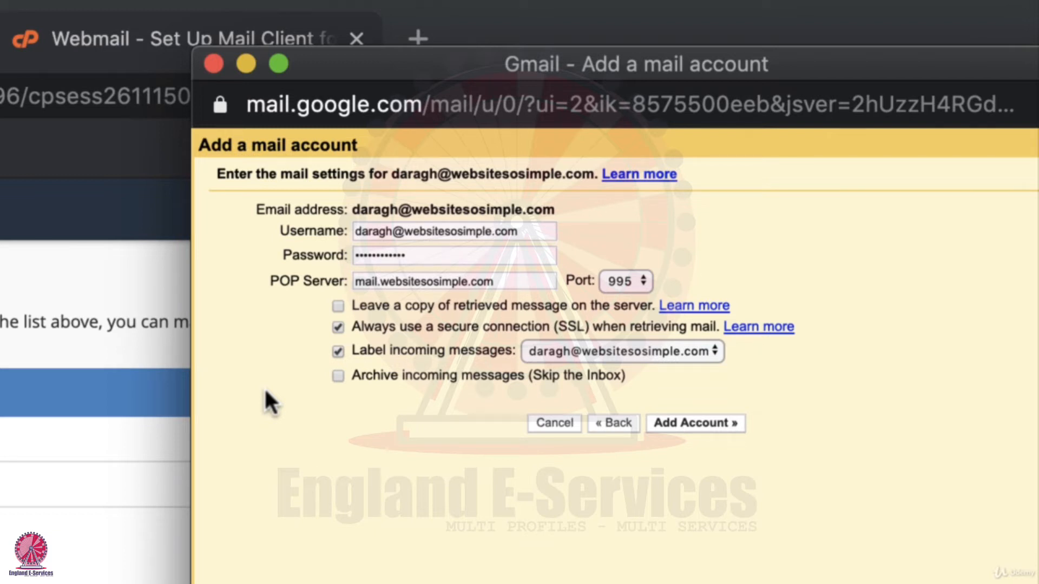
{"action": "left_click", "coordinate": [696, 422]}
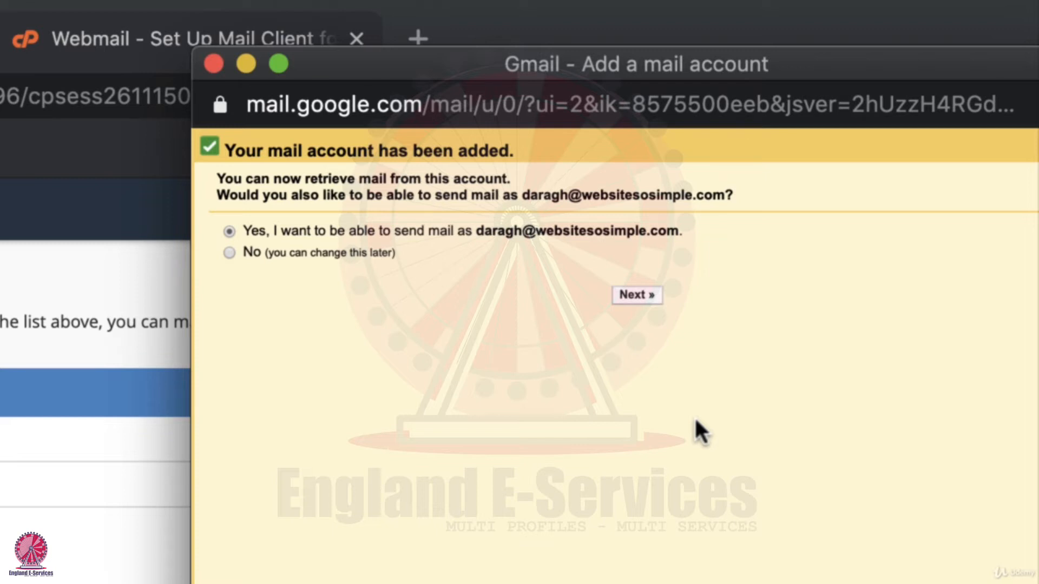
Keep 'Yes, I want to be able to send mail as' and continue
{"action": "left_click", "coordinate": [639, 297]}
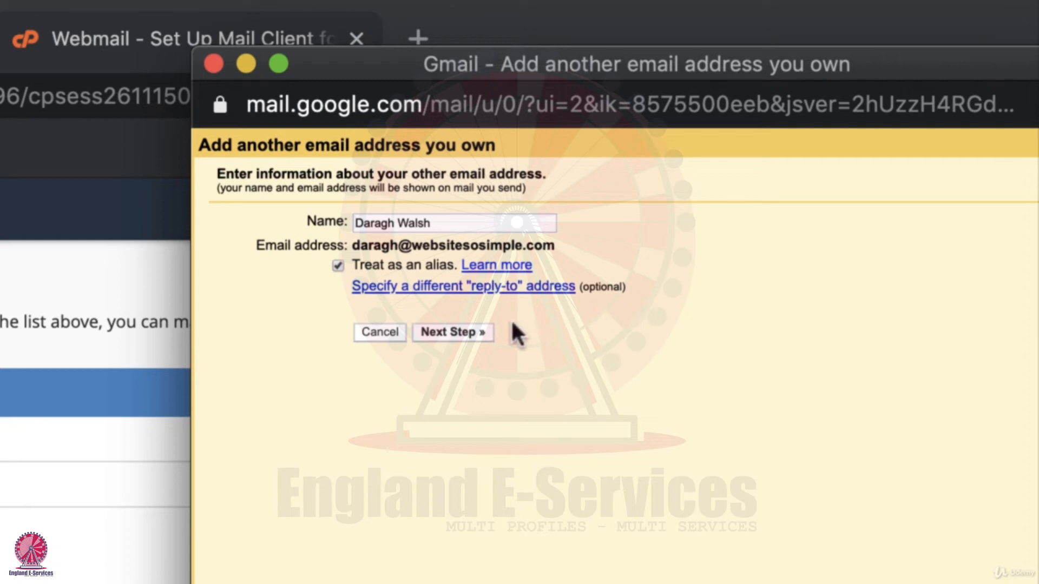
Accept the sender details, then add SMTP with port 465, full-address username and pasted password
{"action": "left_click", "coordinate": [468, 338]}
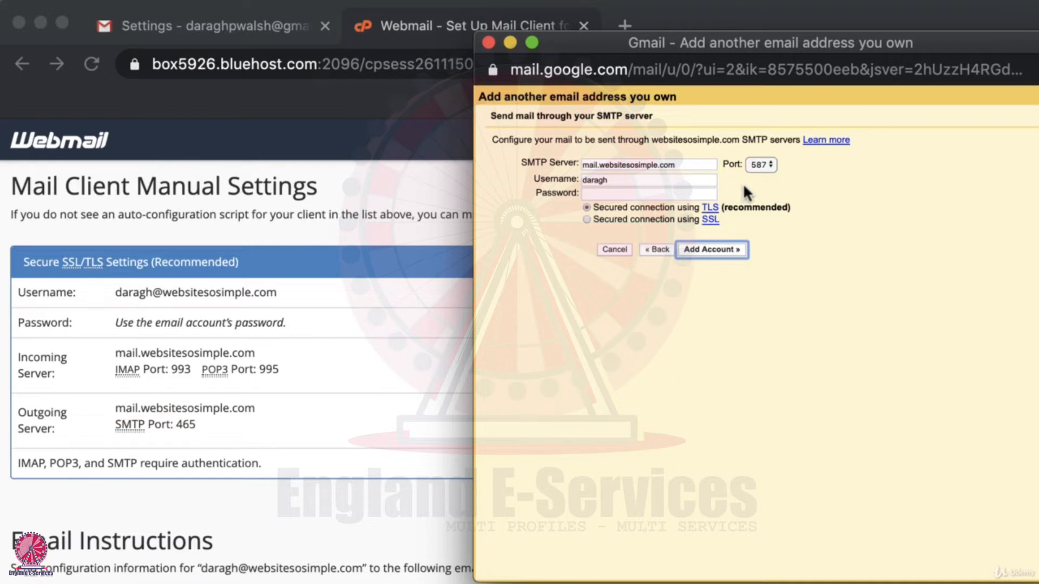
{"action": "left_click", "coordinate": [761, 165]}
{"action": "left_click", "coordinate": [761, 154]}
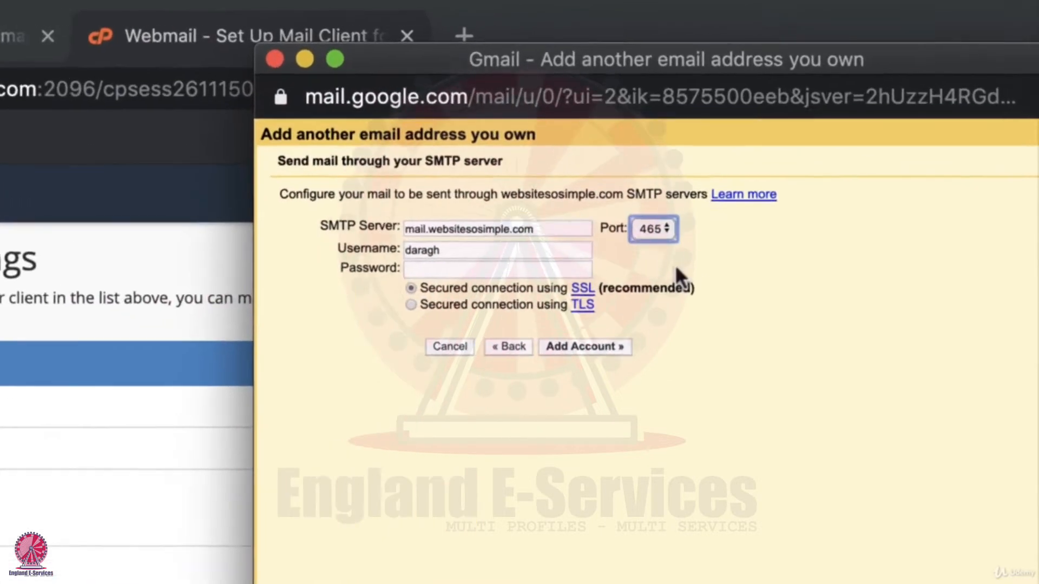
{"action": "left_click", "coordinate": [466, 270]}
{"action": "type", "text": "@websi"}
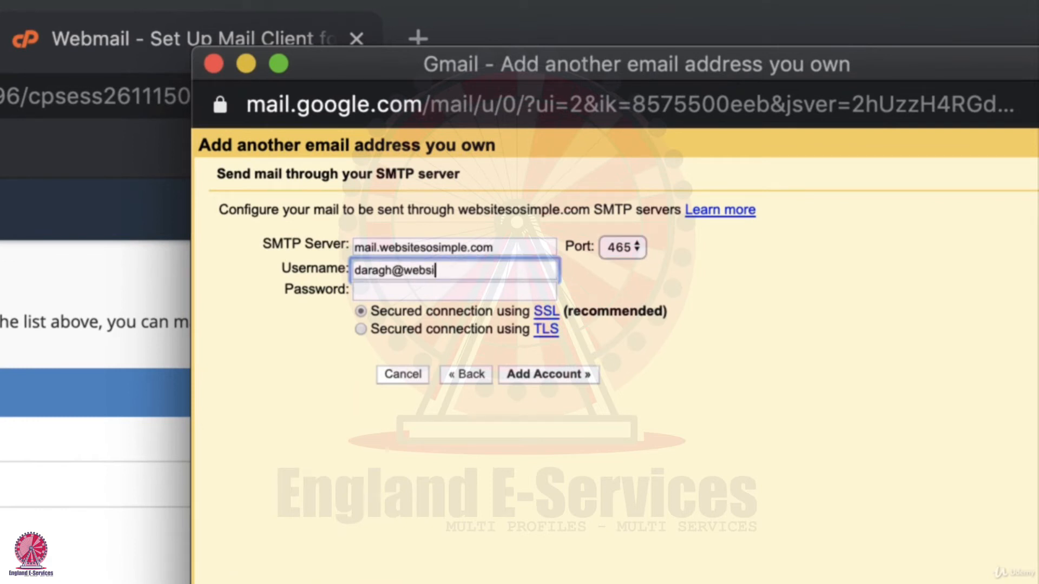
{"action": "type", "text": "tesosimple.com"}
{"action": "left_click", "coordinate": [498, 290]}
{"action": "key", "text": "super+v"}
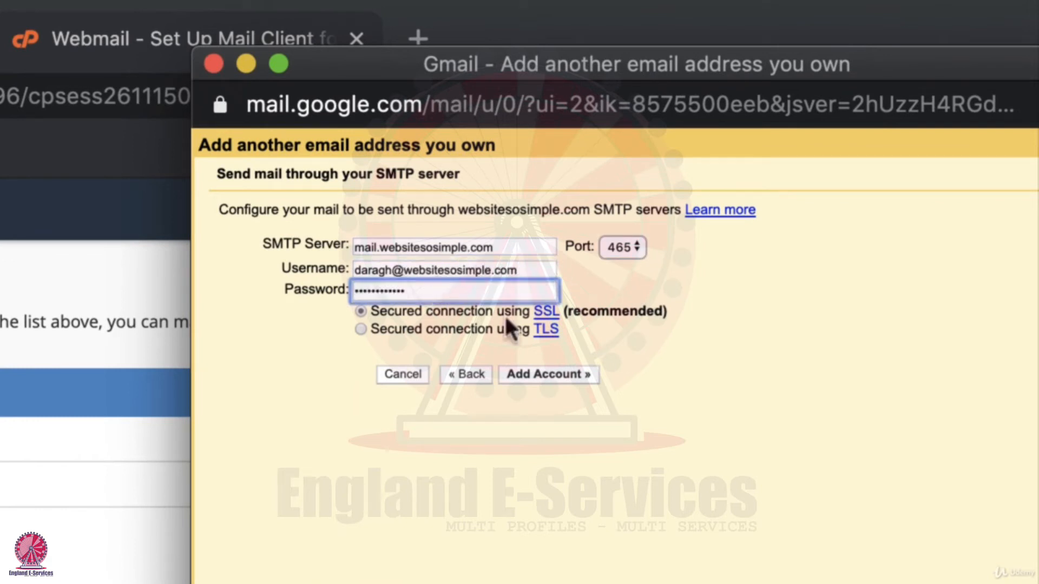
{"action": "left_click", "coordinate": [566, 373]}
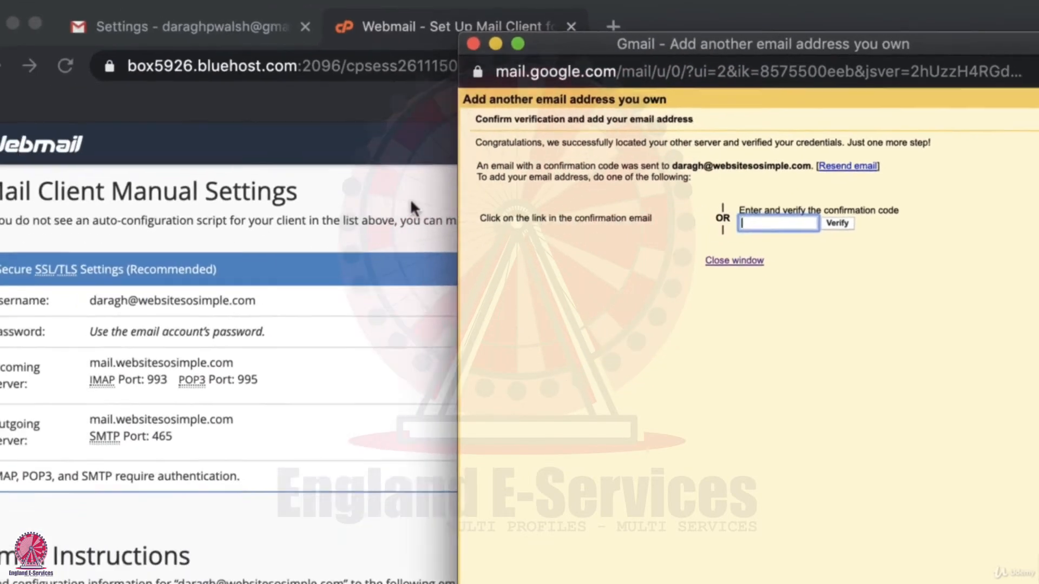
Copy the code from the Gmail Confirmation email in Webmail and verify it in Gmail
{"action": "left_click", "coordinate": [365, 196]}
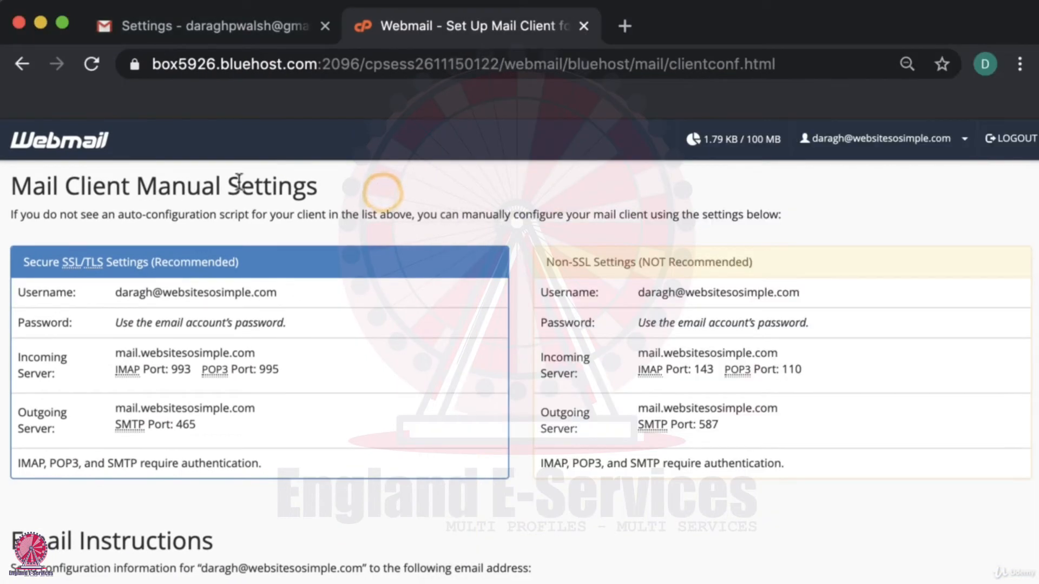
{"action": "left_click", "coordinate": [80, 145]}
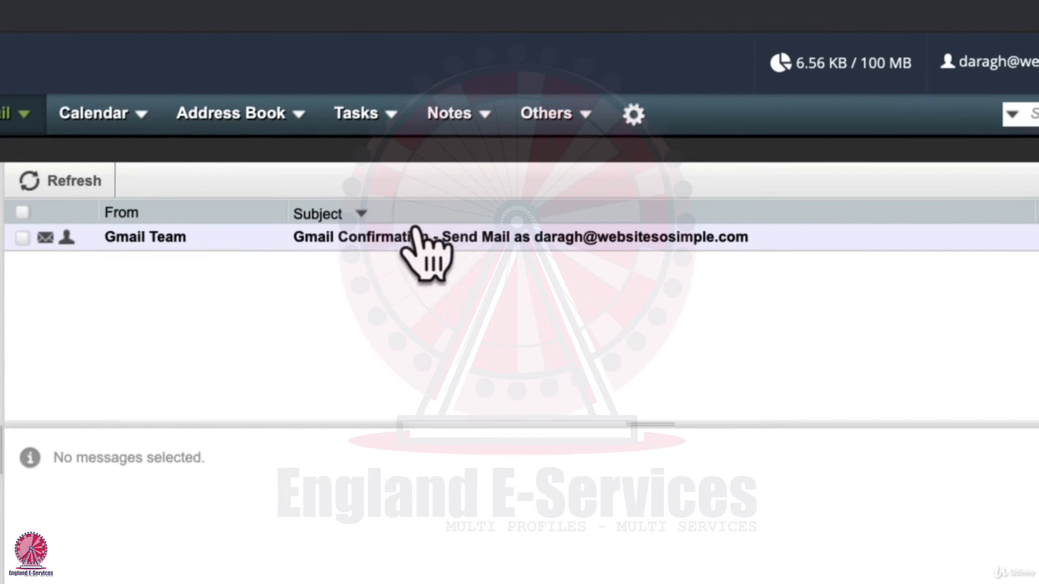
{"action": "left_click", "coordinate": [431, 238]}
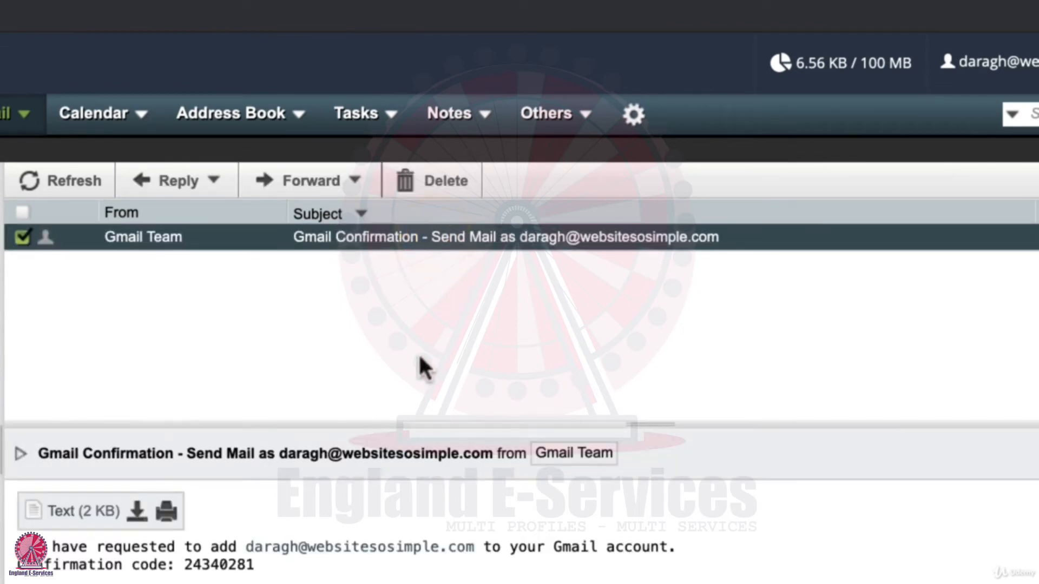
{"action": "left_click_drag", "start_coordinate": [184, 565], "coordinate": [255, 566]}
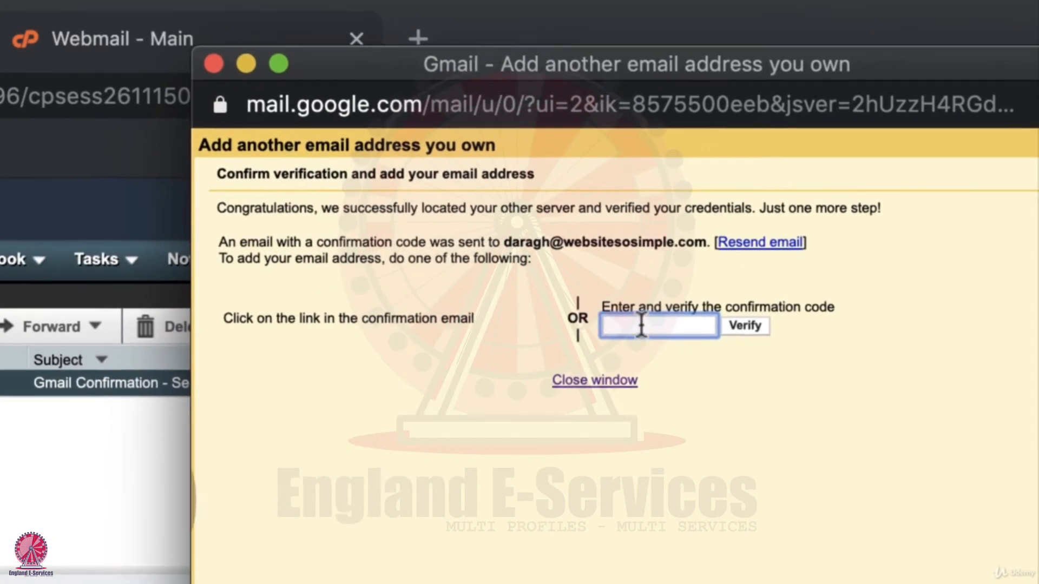
{"action": "left_click", "coordinate": [748, 329]}
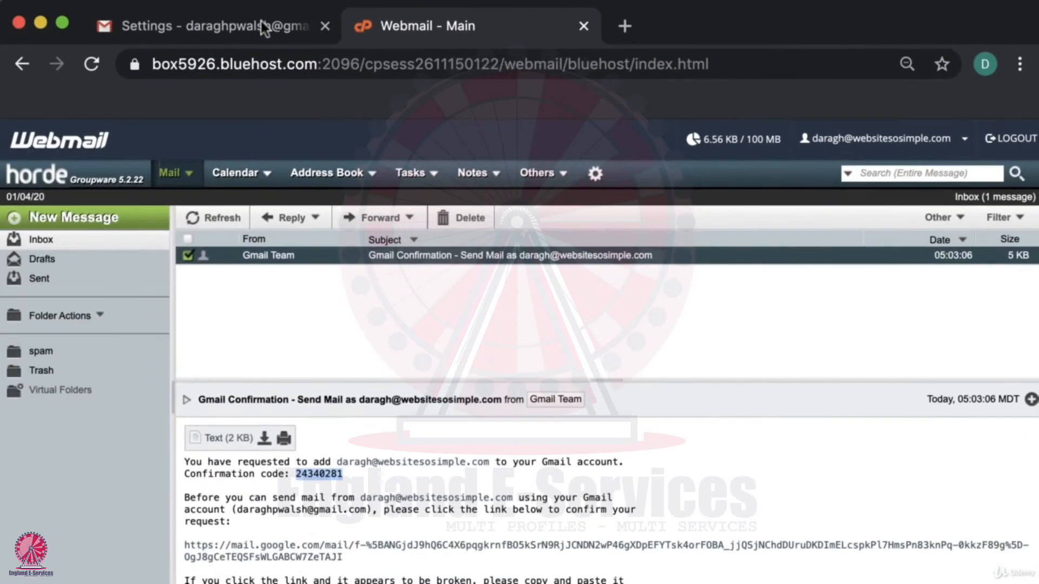
Return to Gmail's Accounts and Import settings to review the domain send-as entry
{"action": "left_click", "coordinate": [263, 27]}
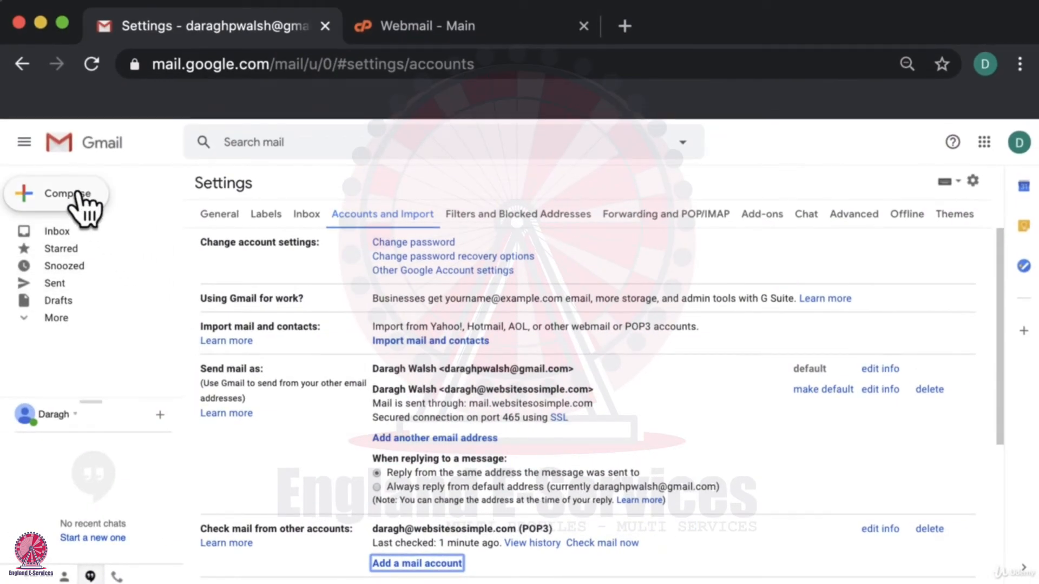
Compose a new message and choose the domain address in the From field
{"action": "left_click", "coordinate": [79, 194]}
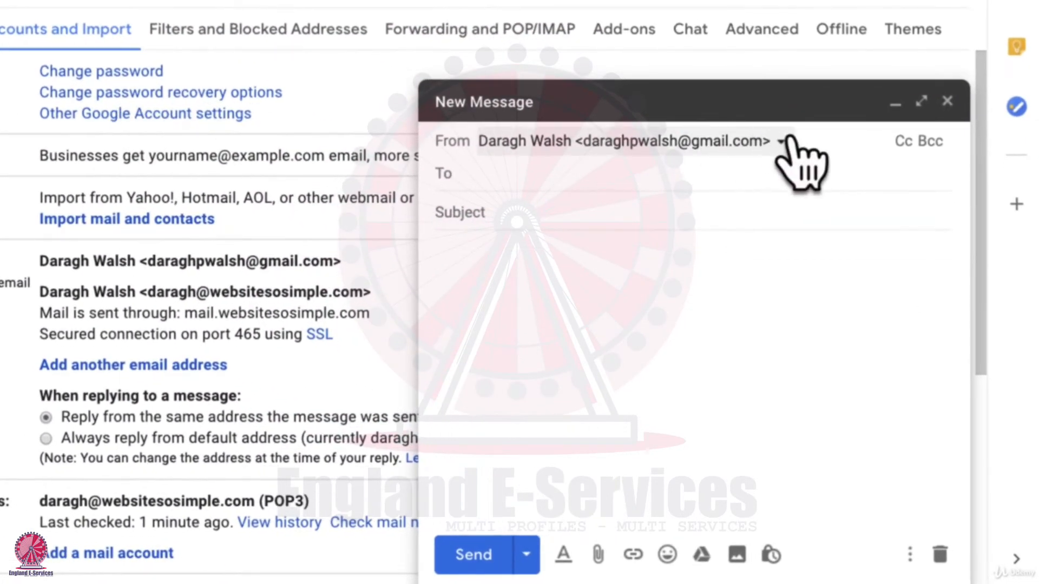
{"action": "left_click", "coordinate": [862, 281]}
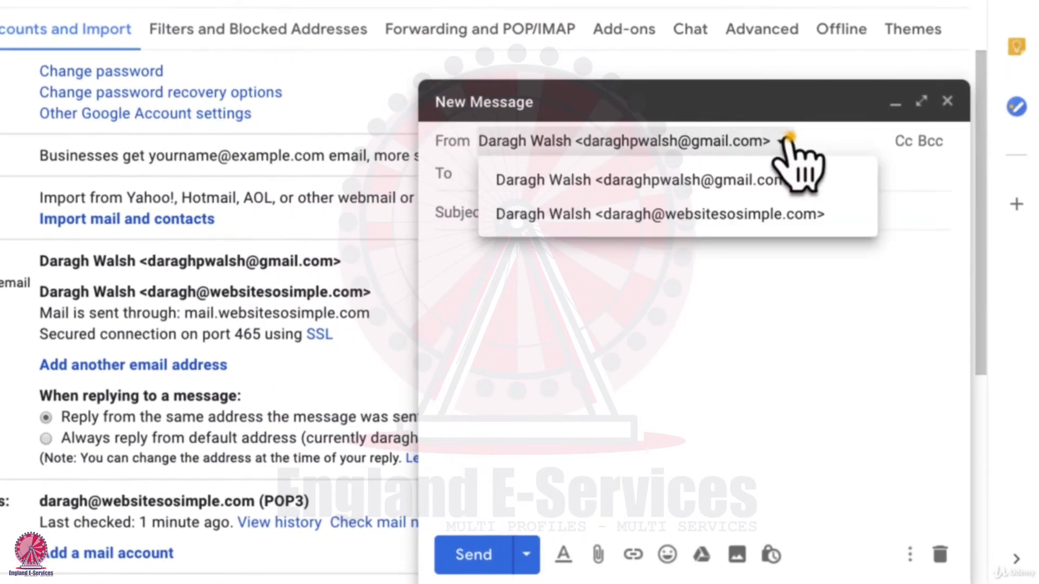
{"action": "left_click", "coordinate": [796, 212]}
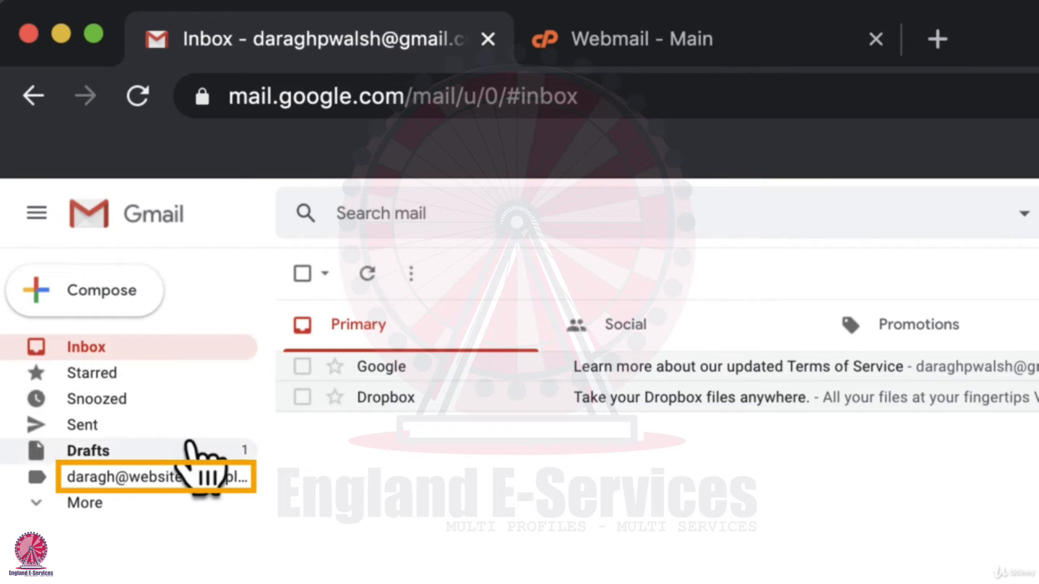
Set the domain-address label's colour to red from the expanded sidebar
{"action": "left_click", "coordinate": [197, 502]}
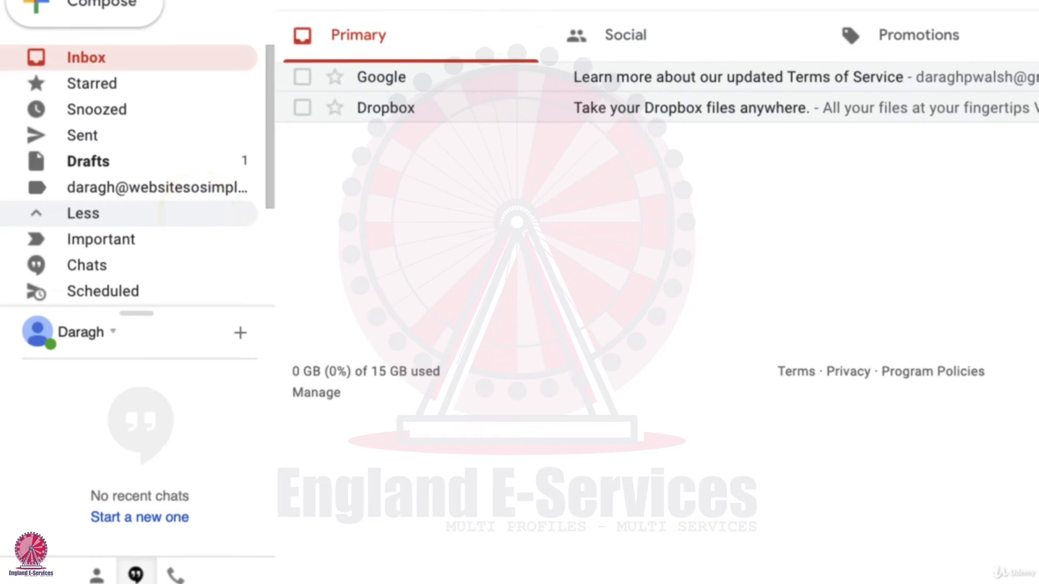
{"action": "left_click", "coordinate": [252, 477]}
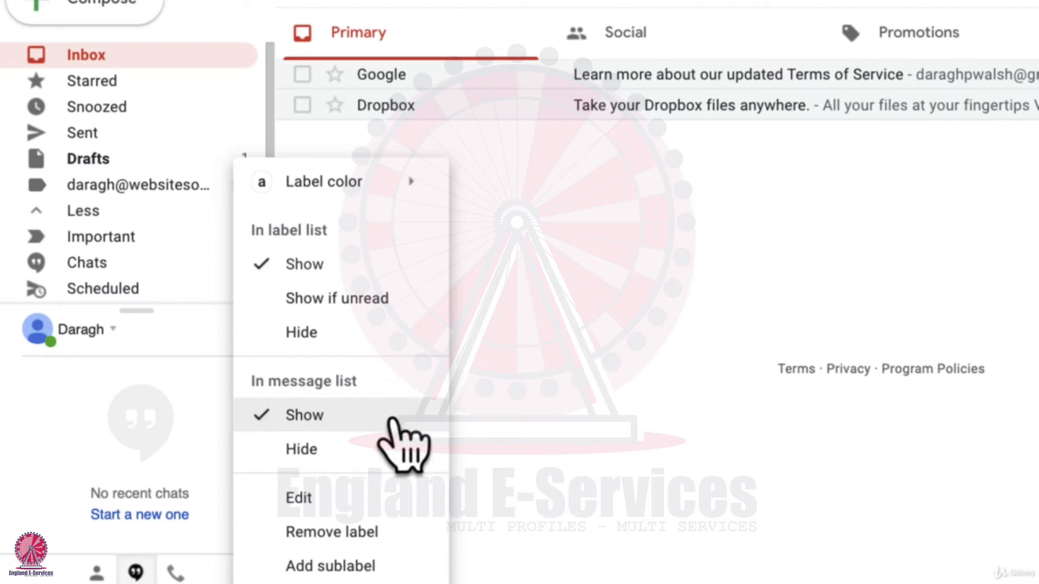
{"action": "left_click", "coordinate": [413, 183]}
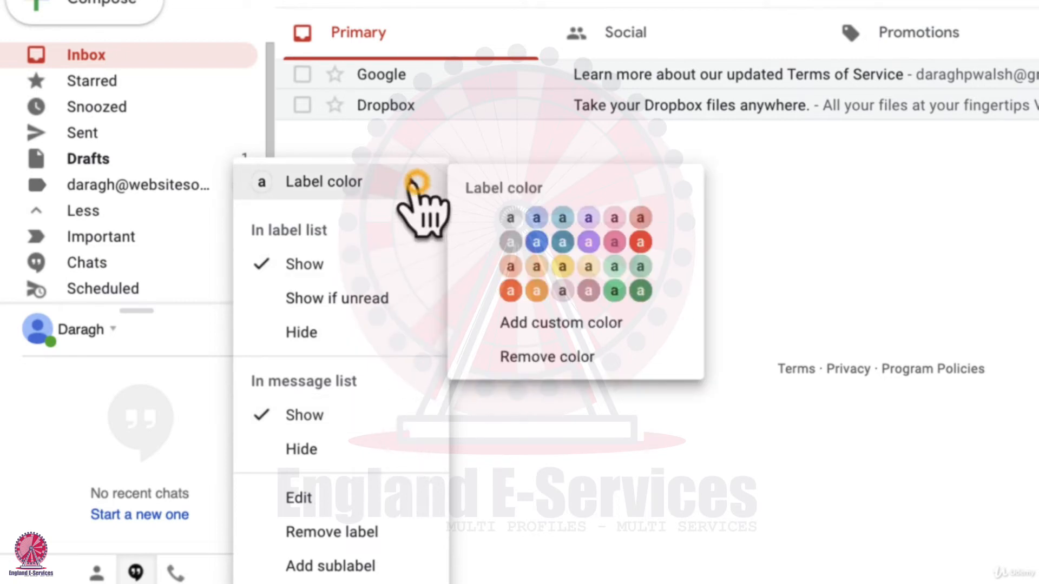
{"action": "left_click", "coordinate": [640, 242]}
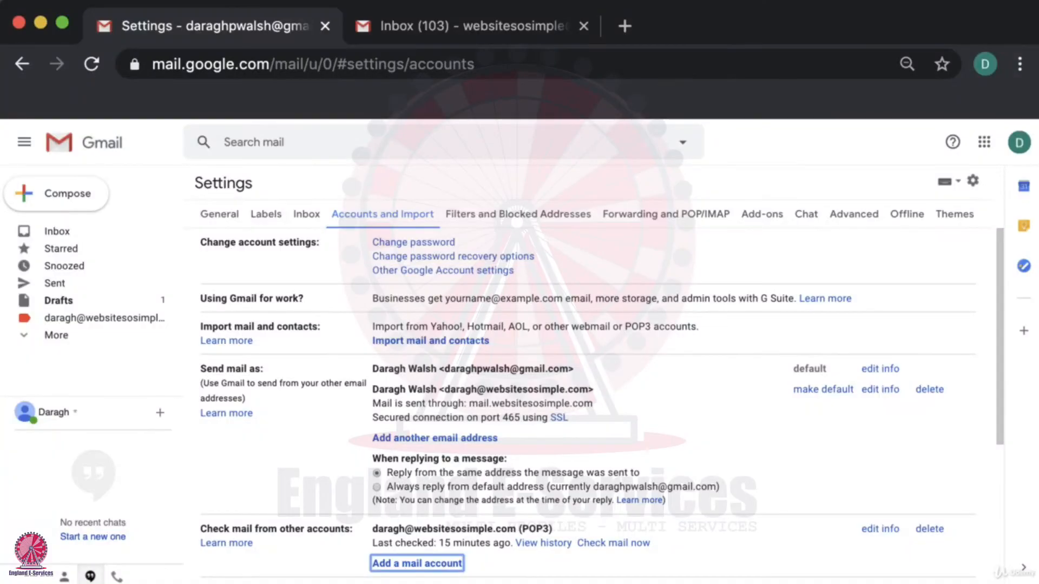
In the second account's Forwarding and POP/IMAP settings, add the main Gmail address as a forwarding address
{"action": "left_click", "coordinate": [530, 16]}
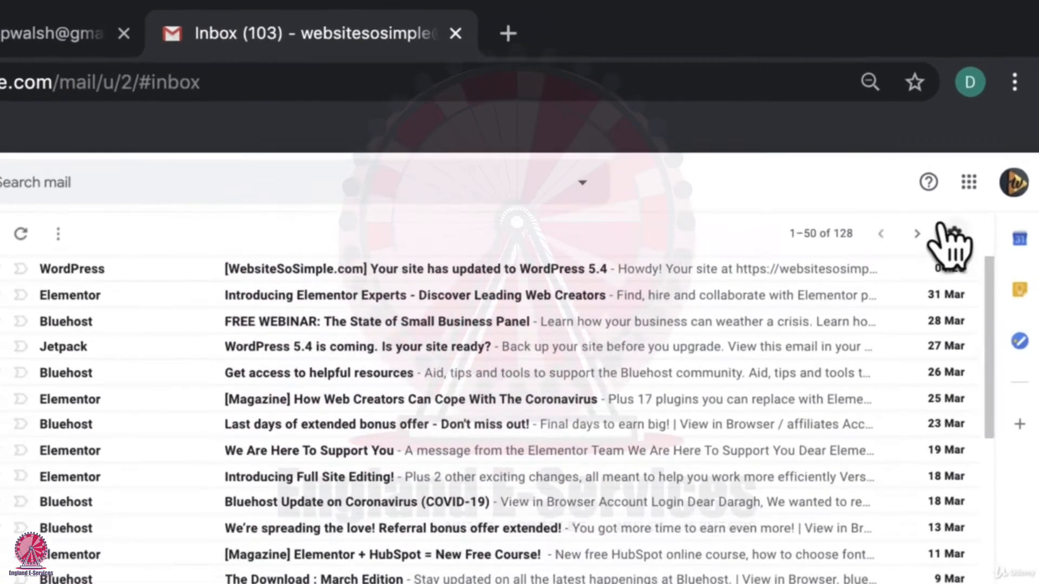
{"action": "left_click", "coordinate": [972, 183]}
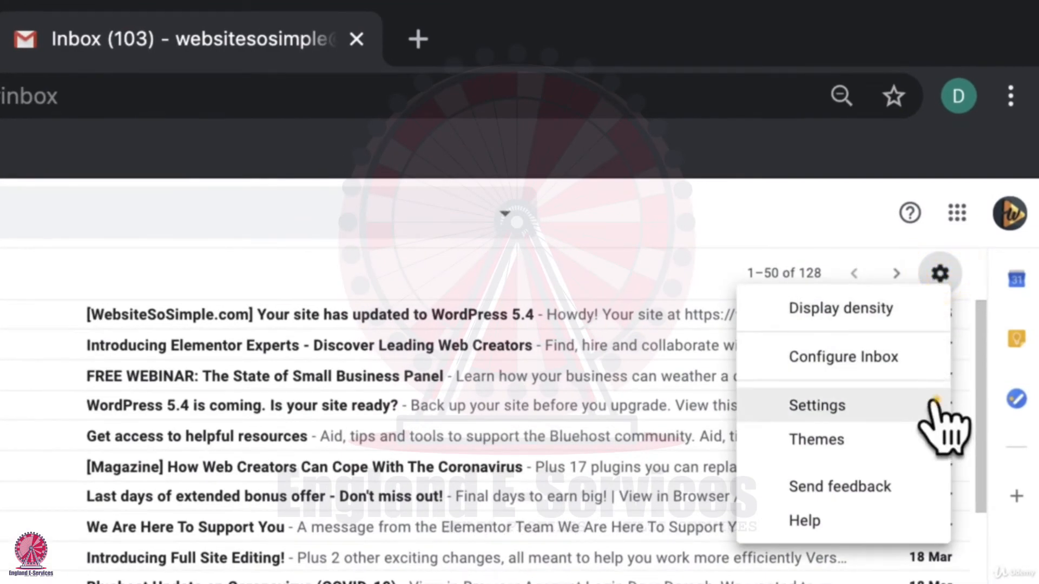
{"action": "left_click", "coordinate": [879, 406]}
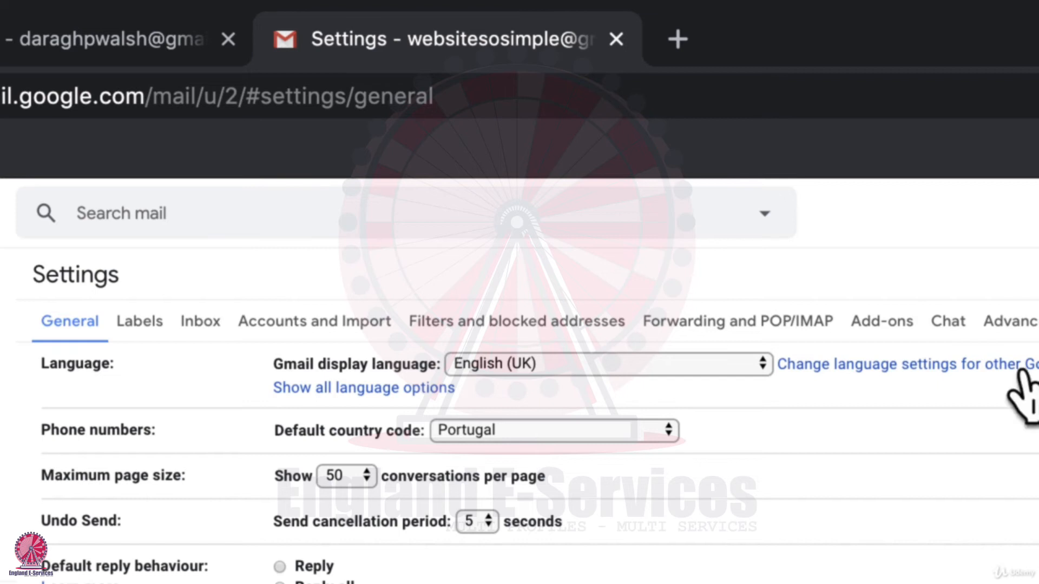
{"action": "left_click", "coordinate": [811, 324]}
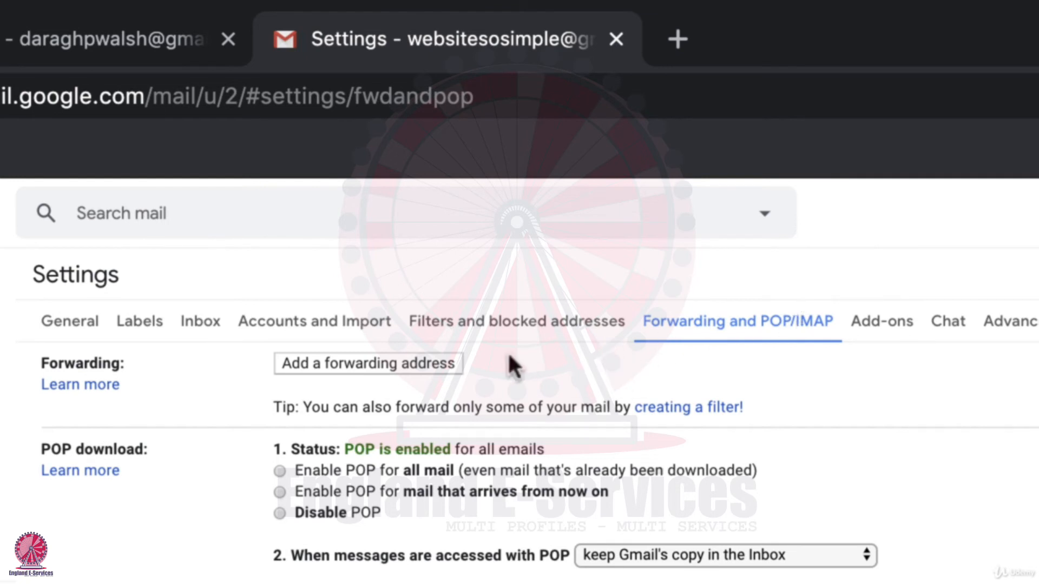
{"action": "left_click", "coordinate": [435, 365]}
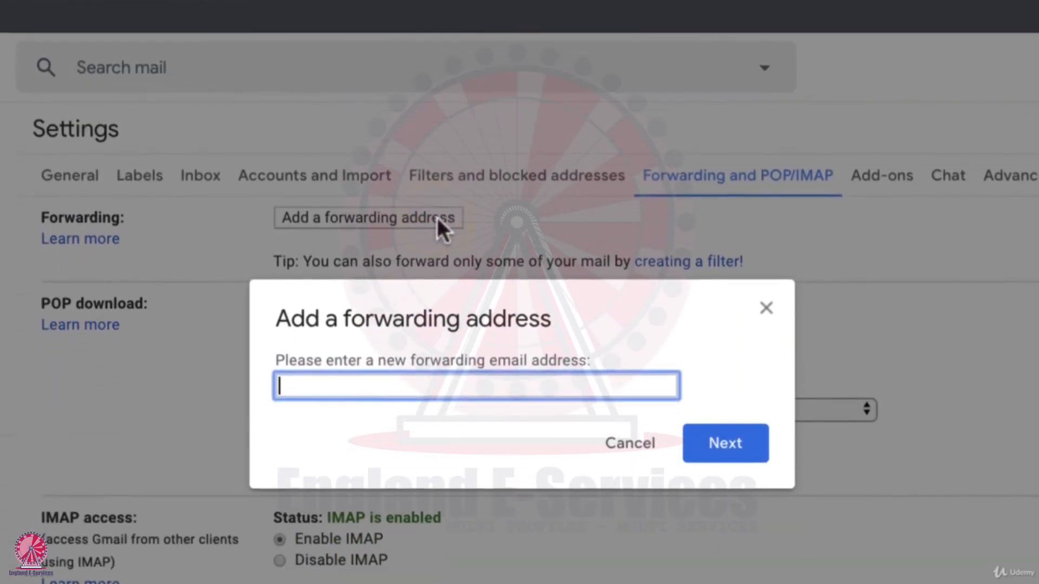
{"action": "key", "text": "Return"}
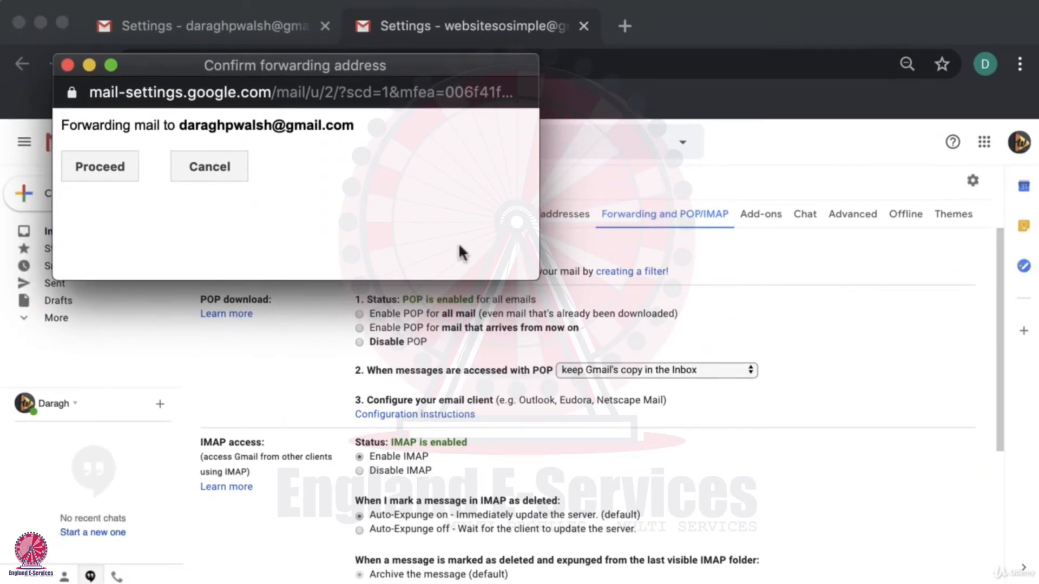
{"action": "left_click", "coordinate": [109, 163]}
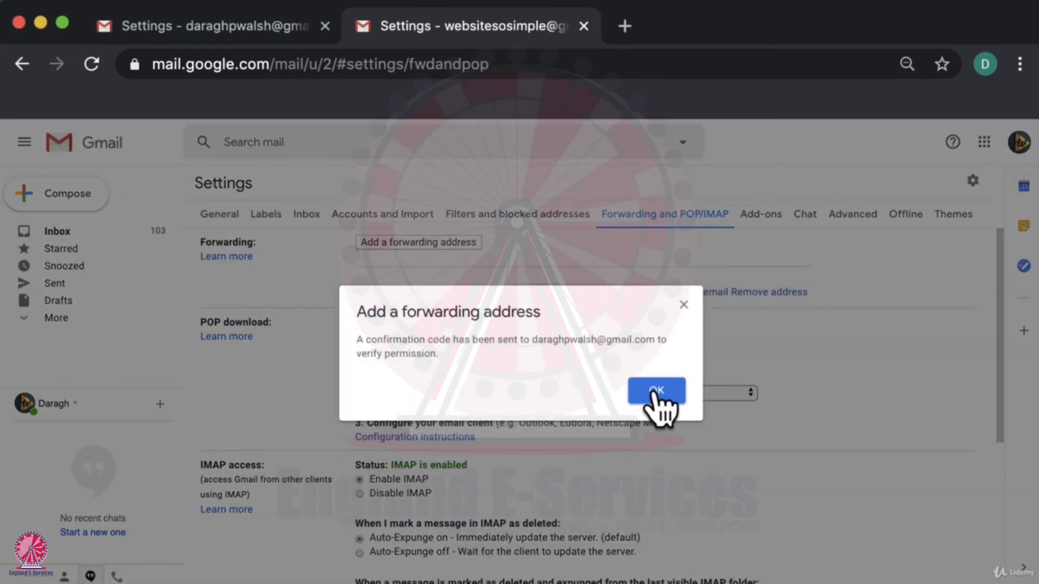
{"action": "left_click", "coordinate": [656, 392]}
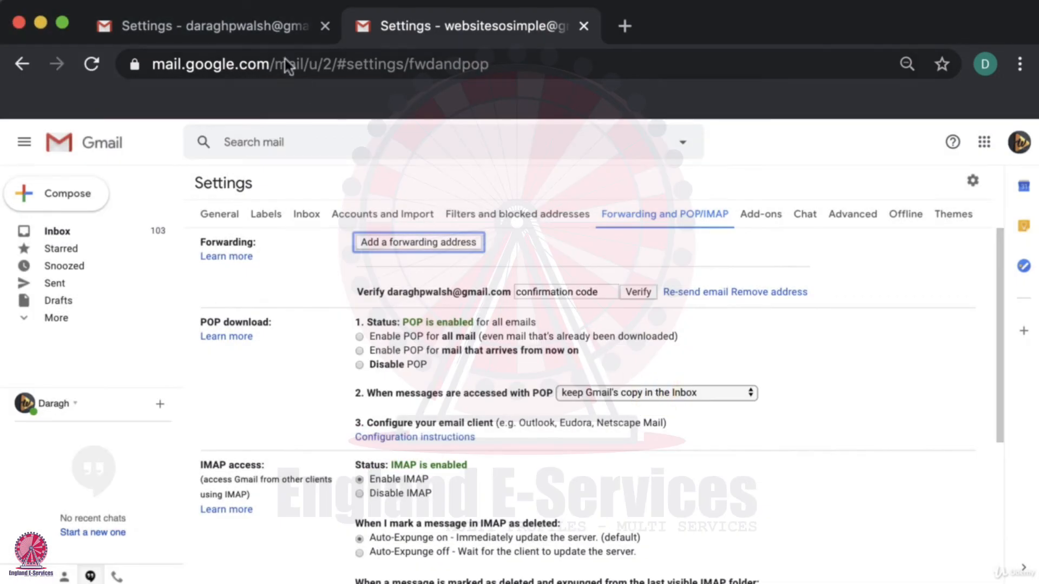
Copy the code from the main inbox's Forwarding Confirmation email and verify the forwarding address with it
{"action": "left_click", "coordinate": [249, 30]}
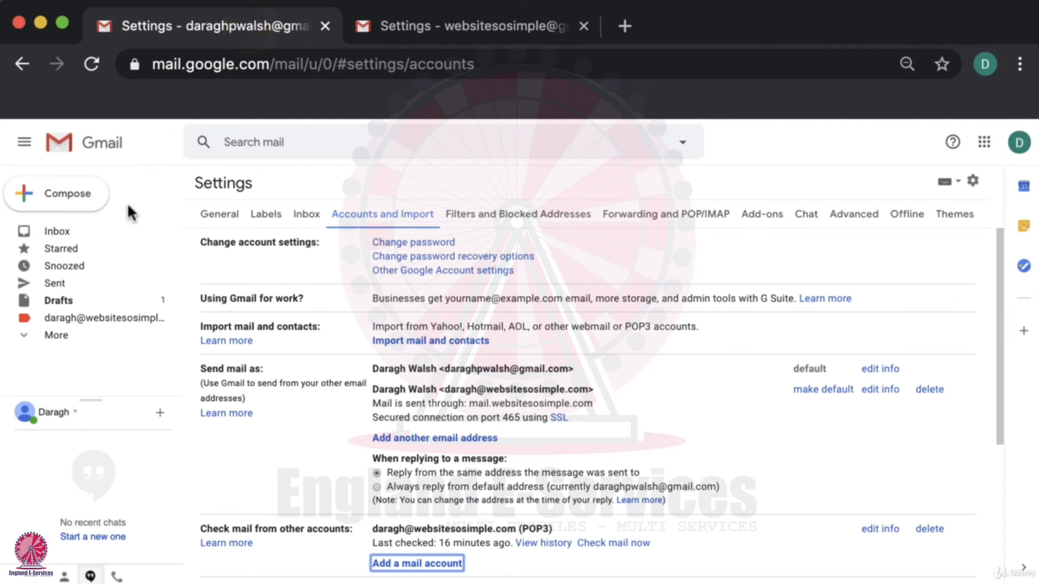
{"action": "left_click", "coordinate": [57, 231]}
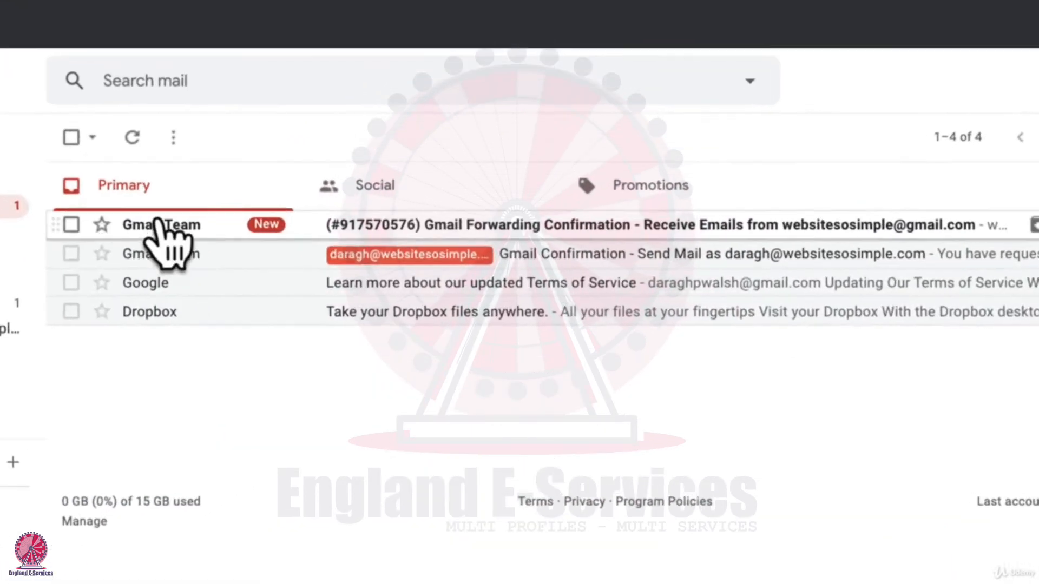
{"action": "left_click", "coordinate": [422, 222]}
{"action": "left_click_drag", "start_coordinate": [215, 389], "coordinate": [285, 394]}
{"action": "key", "text": "ctrl+c"}
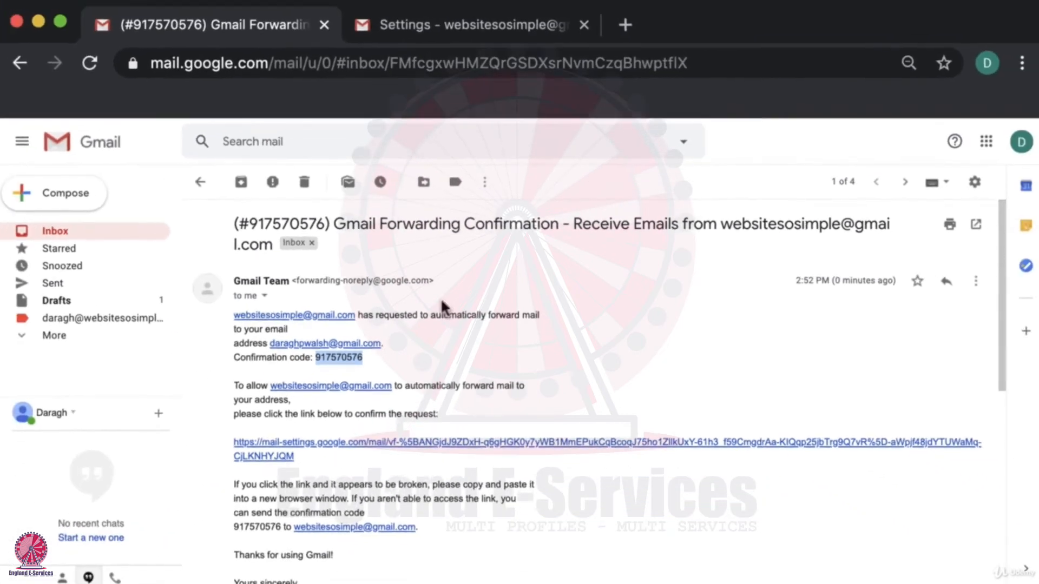
{"action": "left_click", "coordinate": [466, 27]}
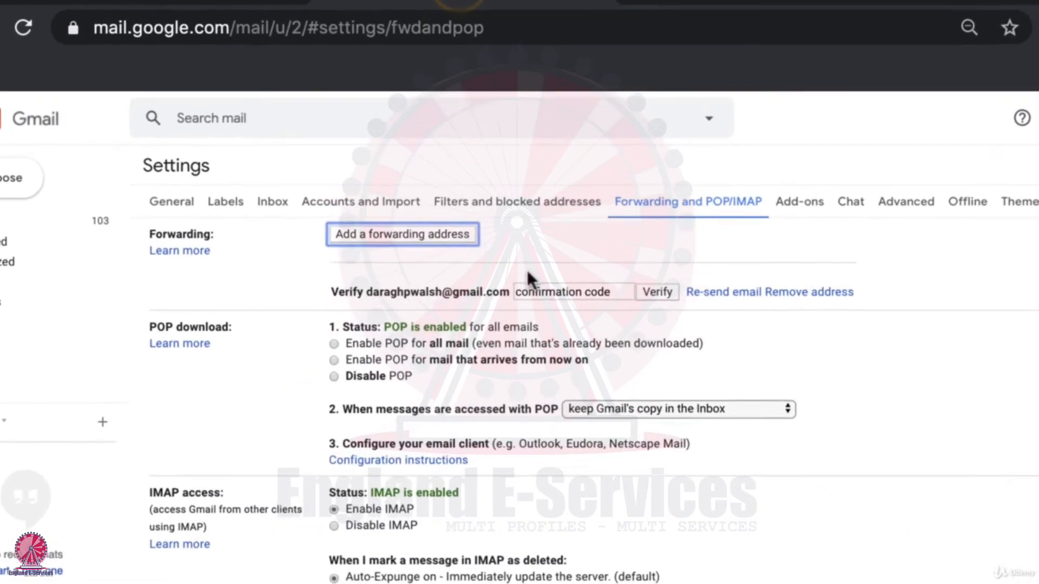
{"action": "left_click", "coordinate": [528, 291]}
{"action": "key", "text": "ctrl+v"}
{"action": "left_click", "coordinate": [700, 294]}
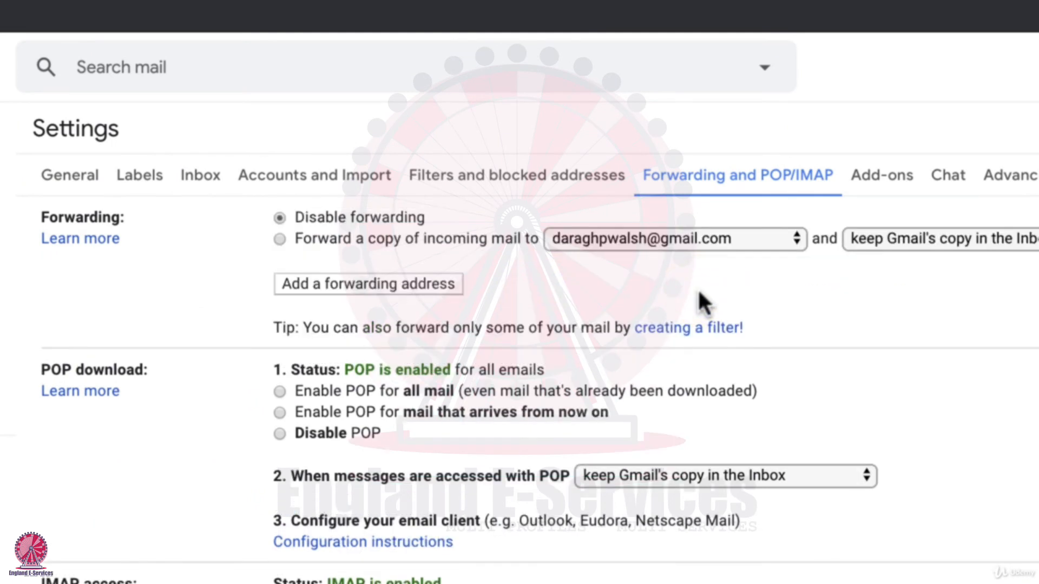
Turn on forwarding a copy of incoming mail to the main address and save the settings
{"action": "left_click", "coordinate": [271, 241]}
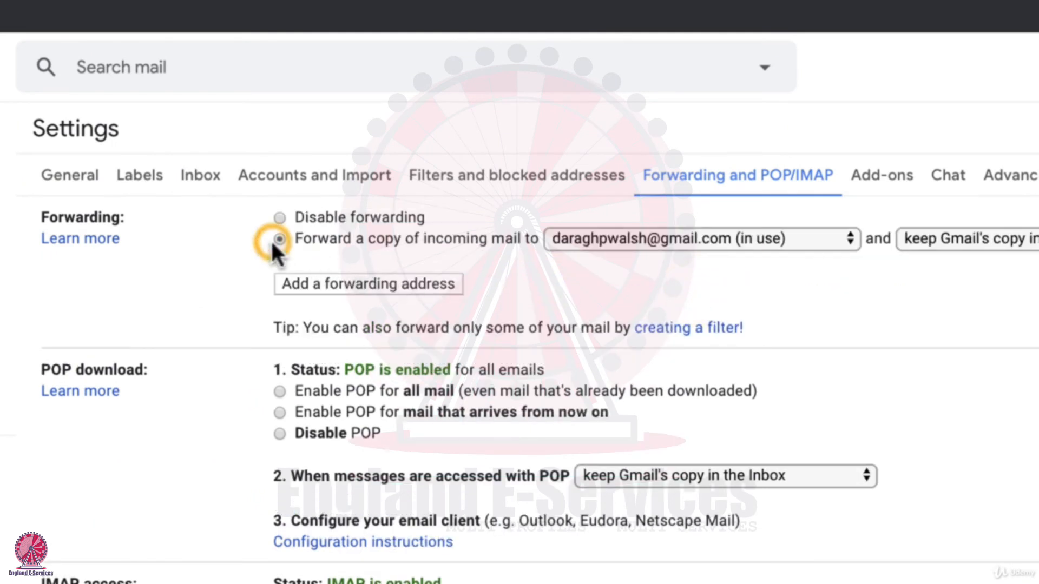
{"action": "scroll", "coordinate": [272, 241], "scroll_direction": "down", "scroll_amount": 5}
{"action": "scroll", "coordinate": [275, 162], "scroll_direction": "down", "scroll_amount": 3}
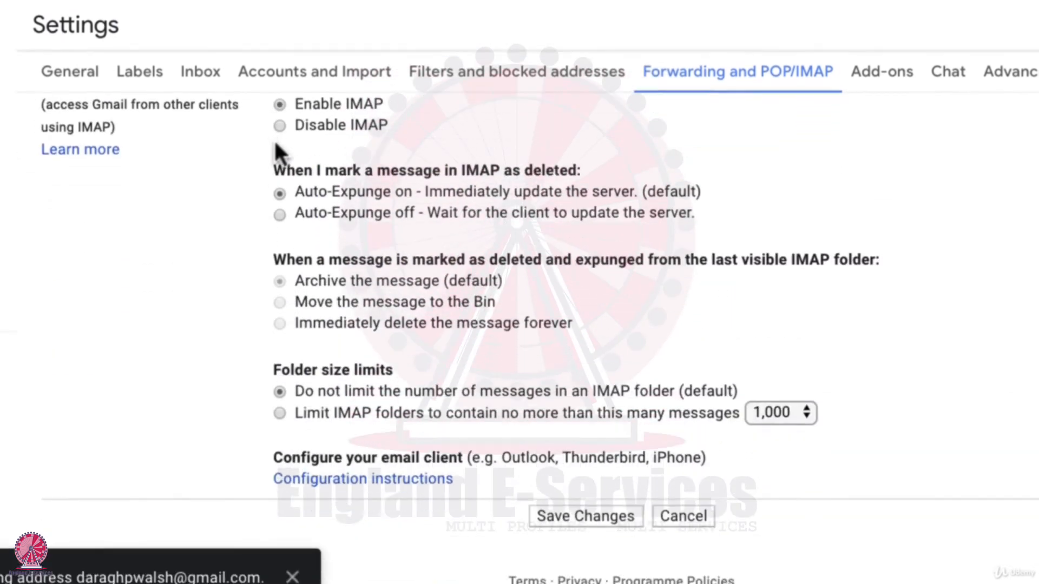
{"action": "left_click", "coordinate": [575, 502]}
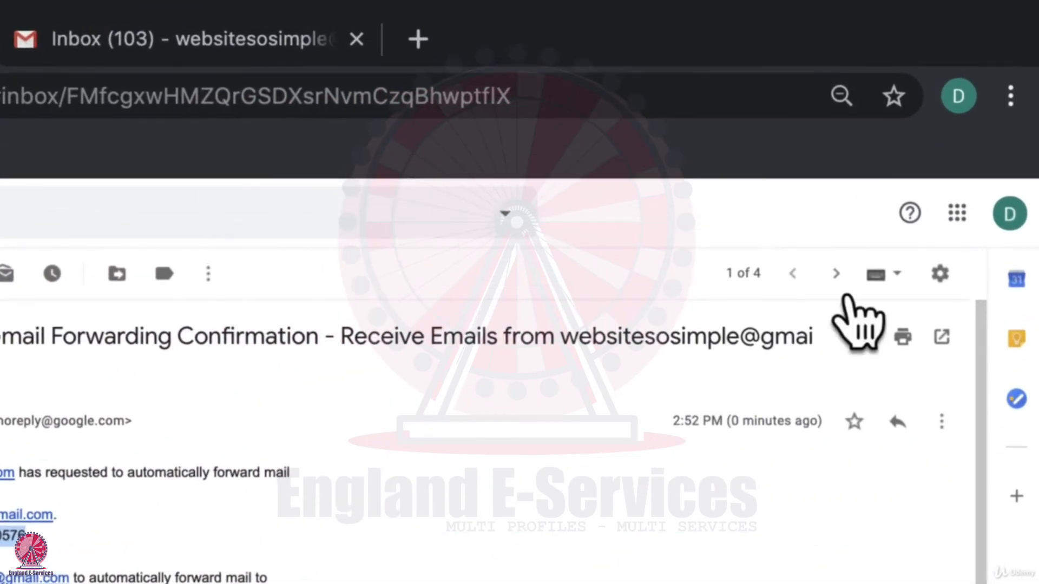
Under Accounts and Import, add the second Gmail address as a send-as address and send its verification
{"action": "left_click", "coordinate": [944, 278]}
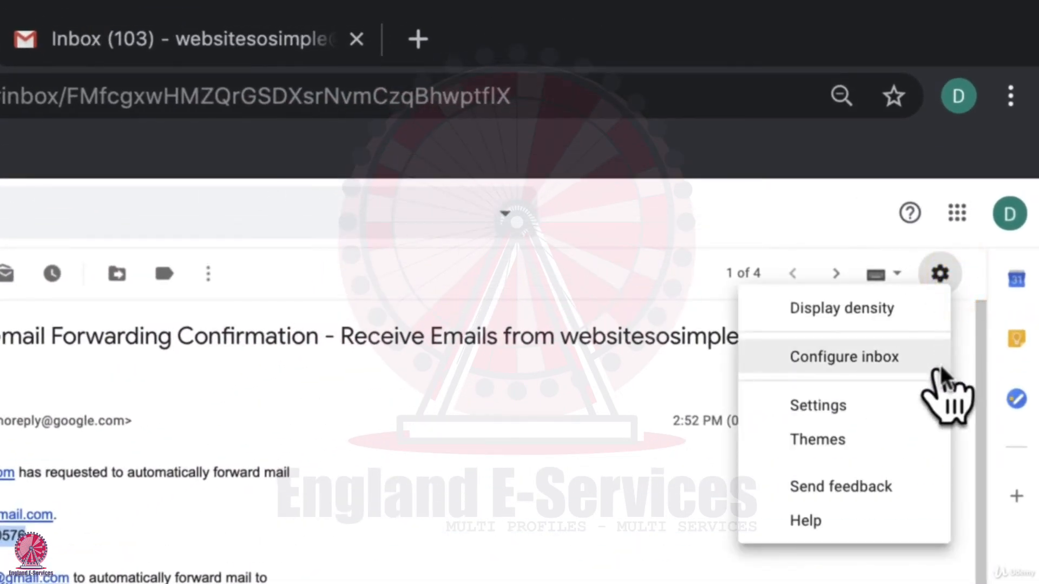
{"action": "left_click", "coordinate": [935, 407]}
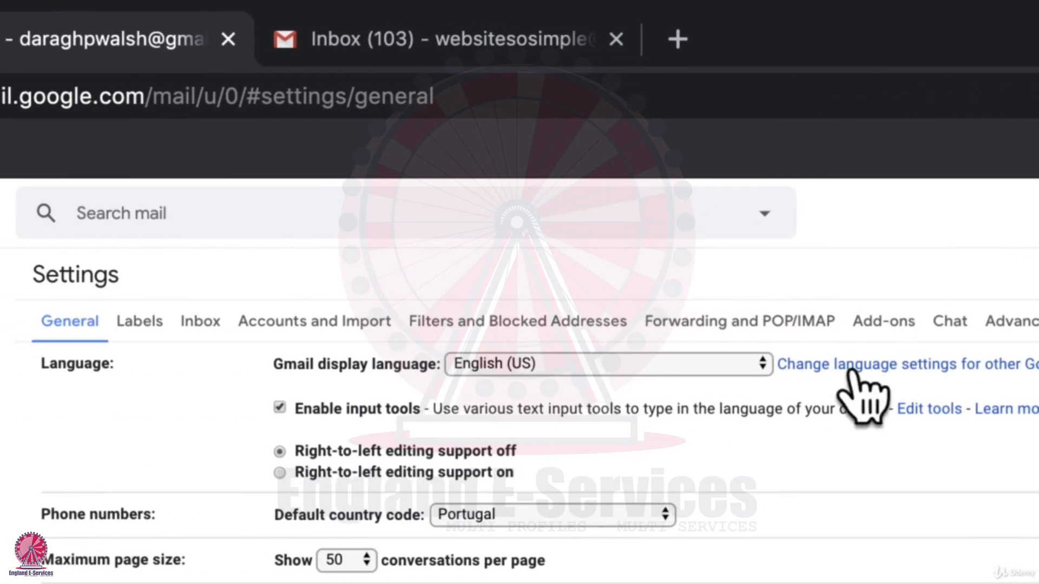
{"action": "left_click", "coordinate": [263, 319]}
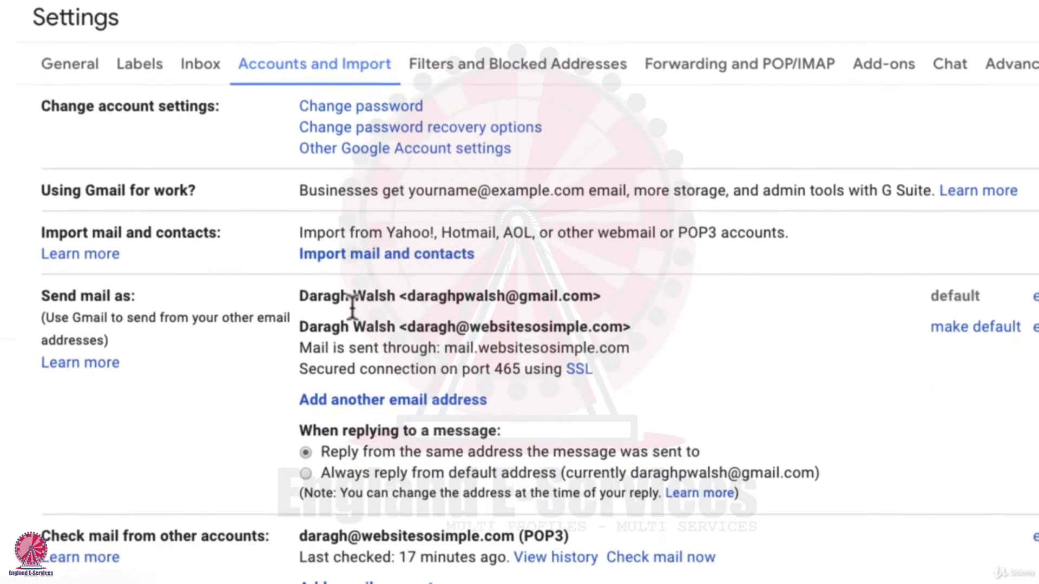
{"action": "left_click", "coordinate": [349, 383]}
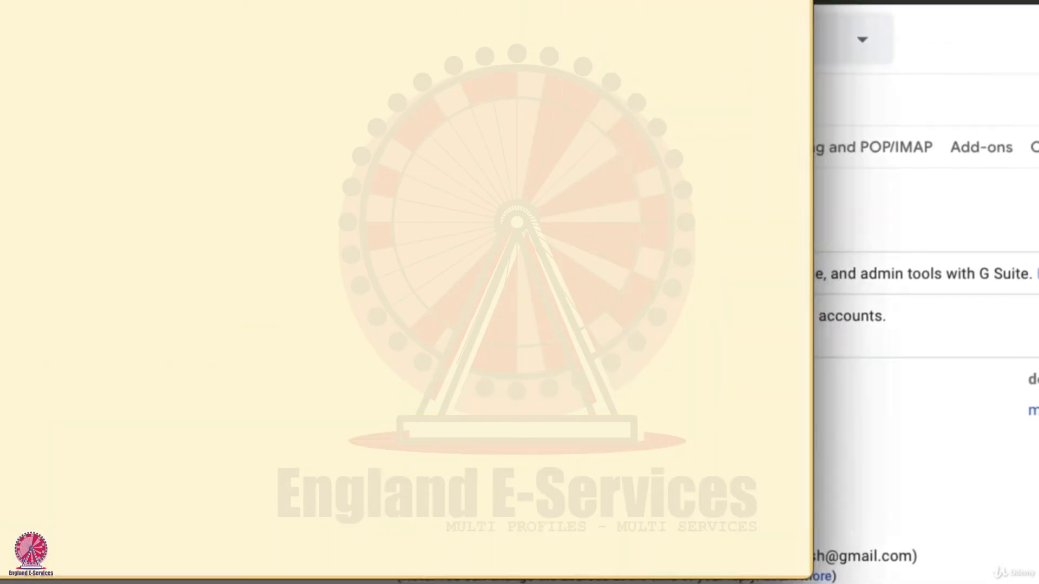
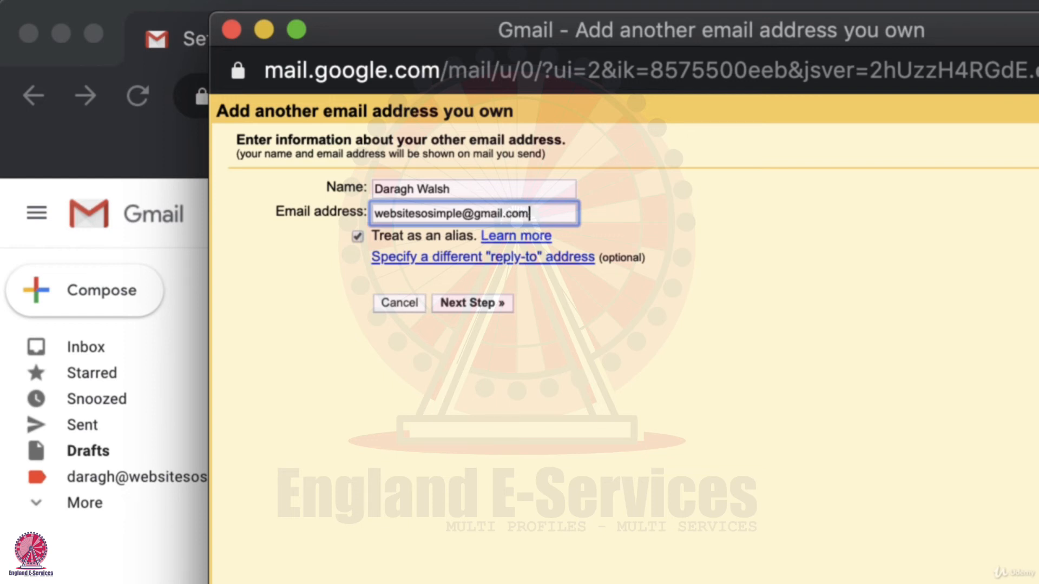
{"action": "key", "text": "Return"}
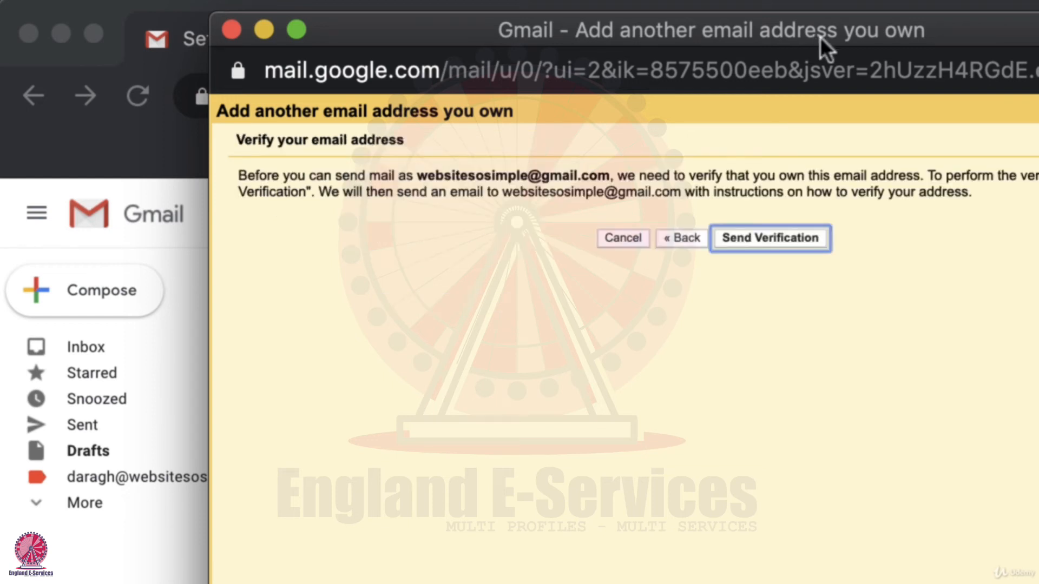
{"action": "left_click", "coordinate": [799, 242]}
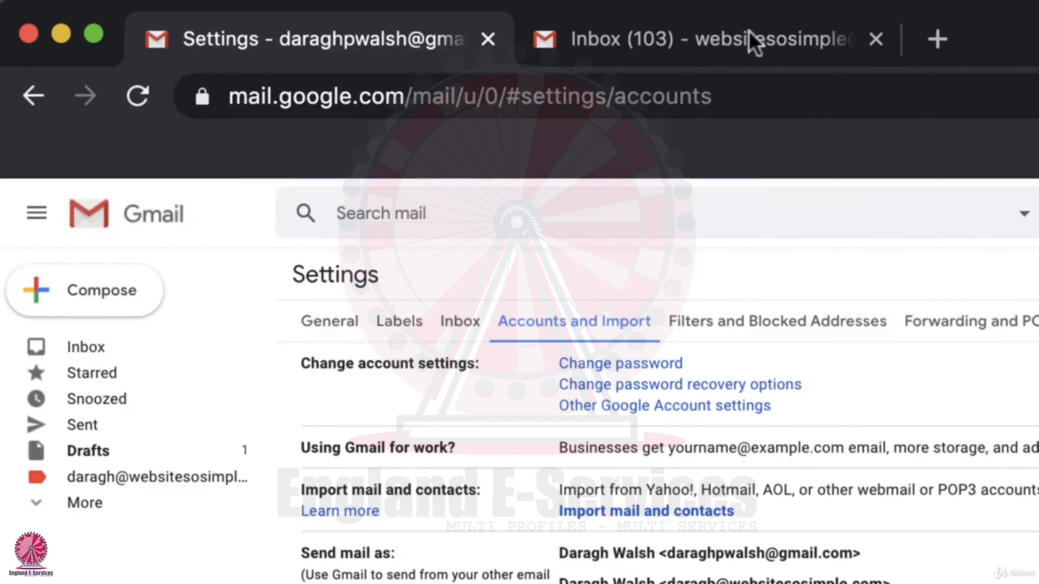
Verify the send-as address using the code from the second account's confirmation email, then return to the main inbox
{"action": "left_click", "coordinate": [717, 46]}
{"action": "left_click", "coordinate": [539, 344]}
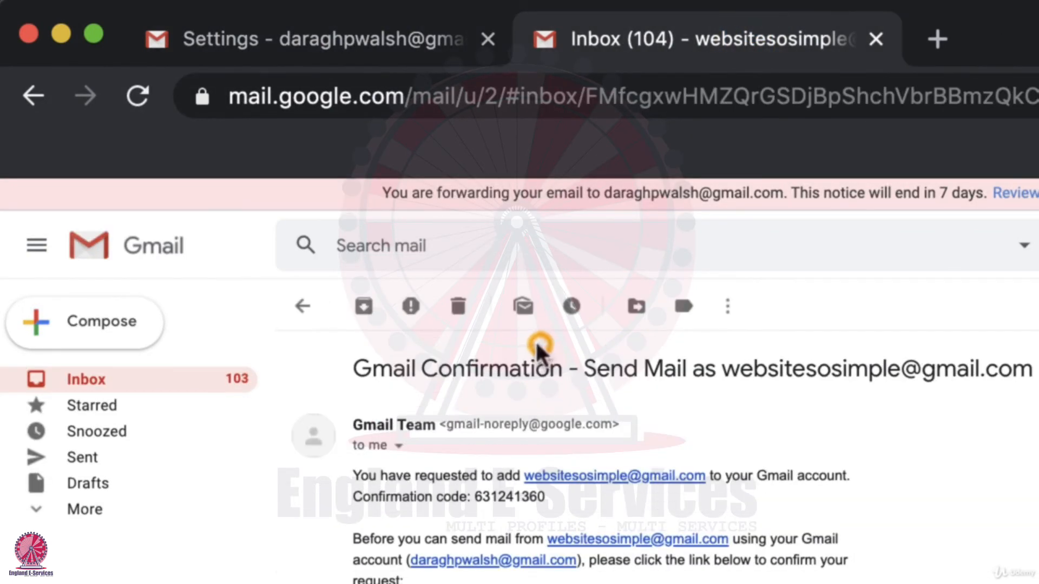
{"action": "left_click_drag", "start_coordinate": [475, 497], "coordinate": [544, 496]}
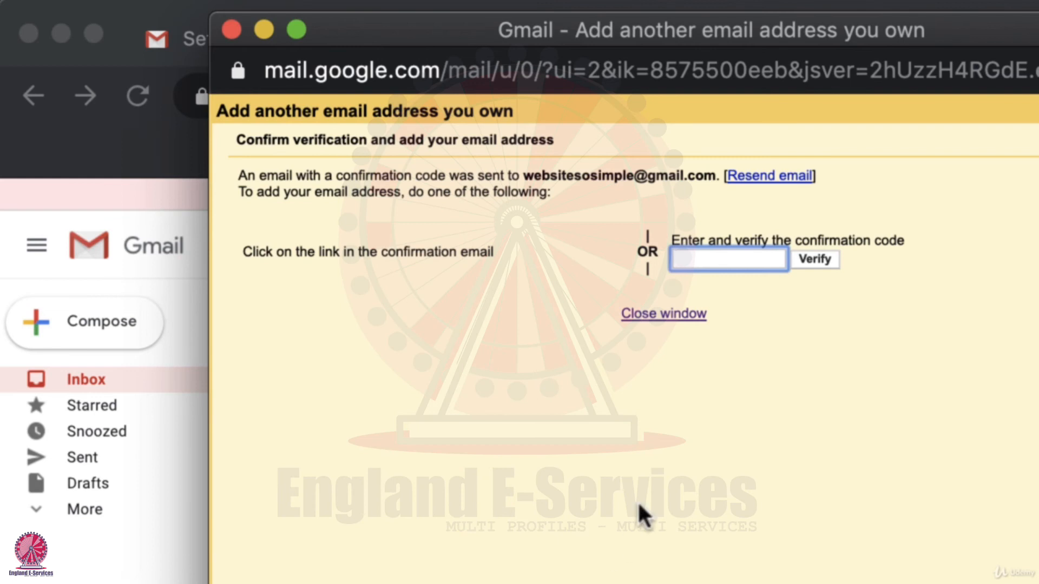
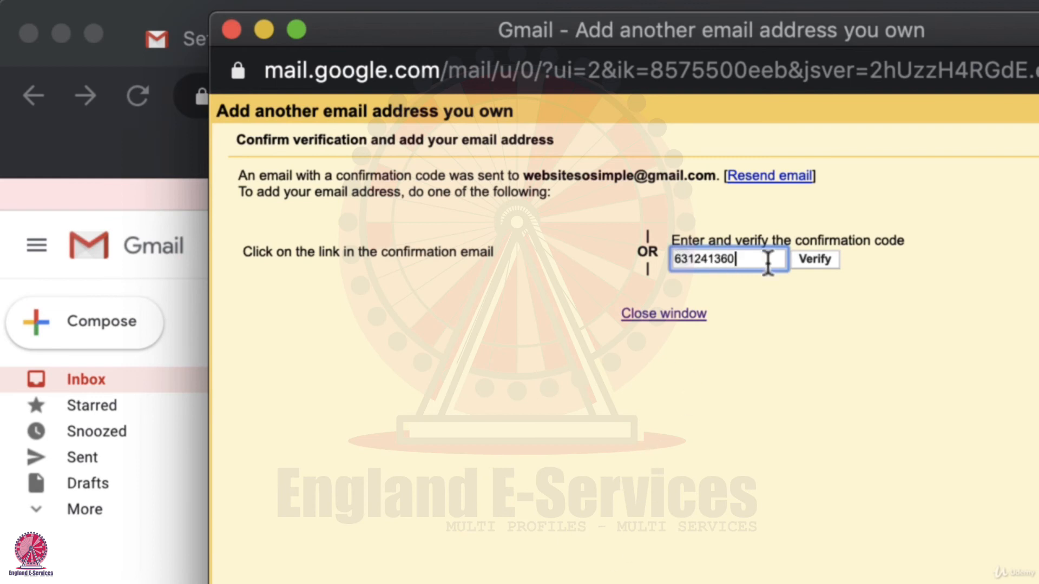
{"action": "left_click", "coordinate": [813, 260]}
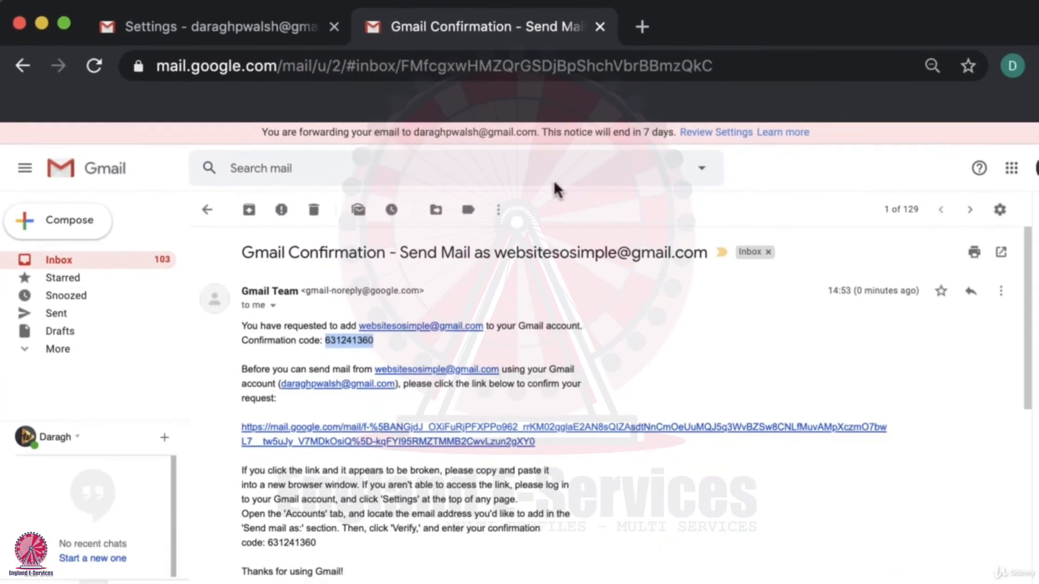
{"action": "left_click", "coordinate": [267, 28]}
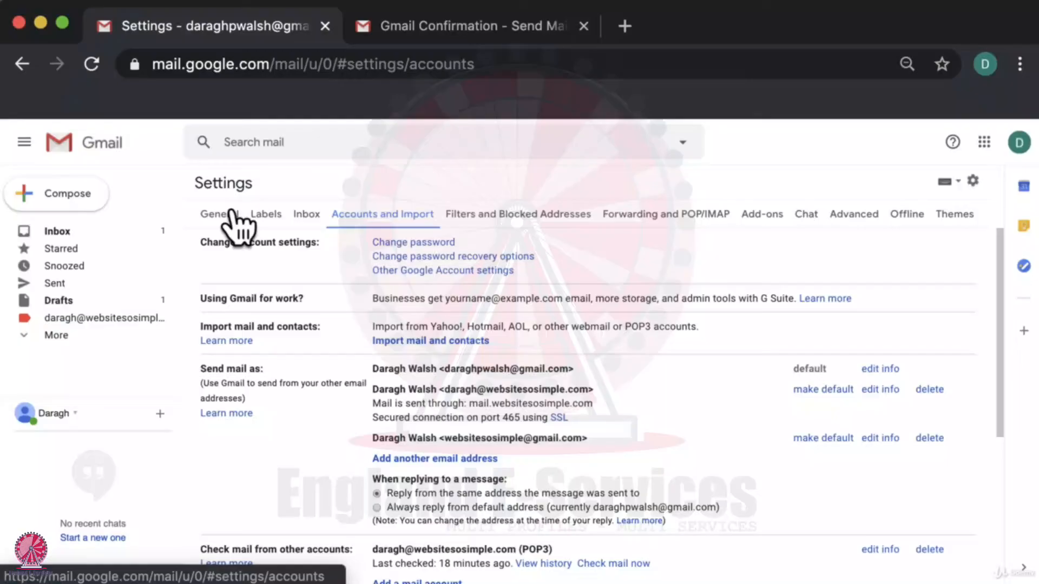
{"action": "left_click", "coordinate": [111, 229]}
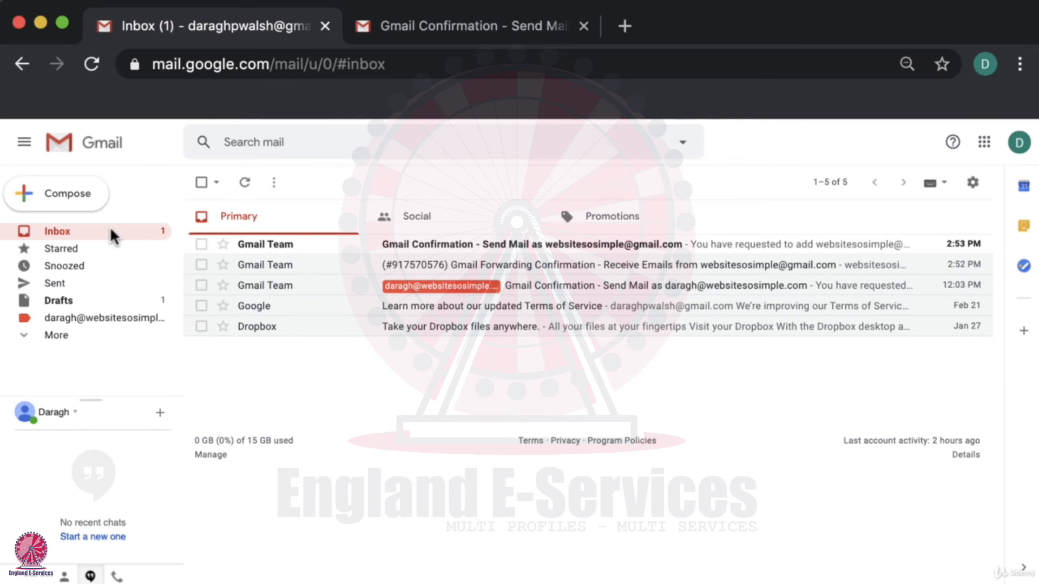
Send a test email with subject 'test' to the second Gmail address
{"action": "left_click", "coordinate": [91, 200]}
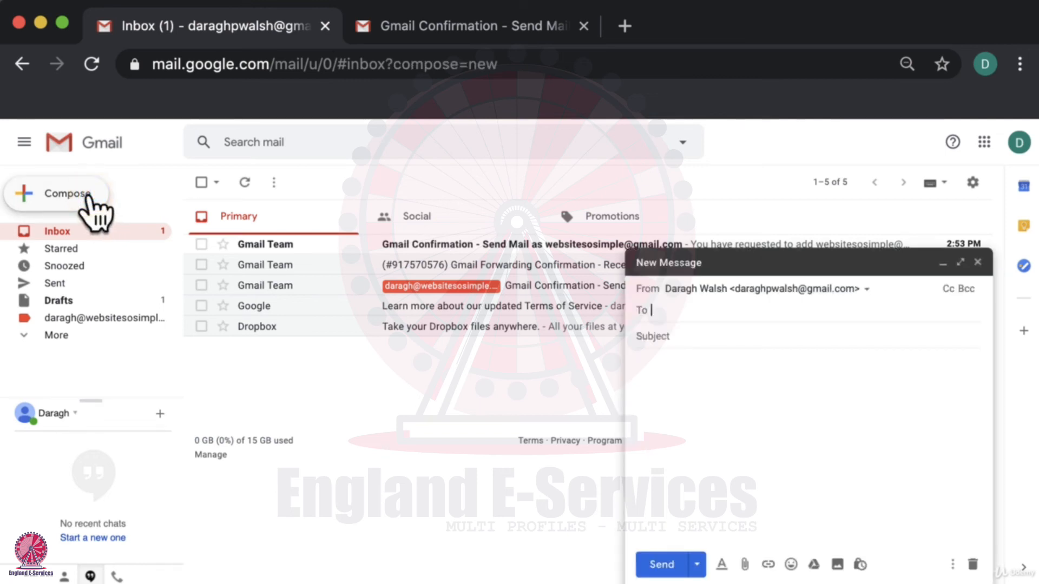
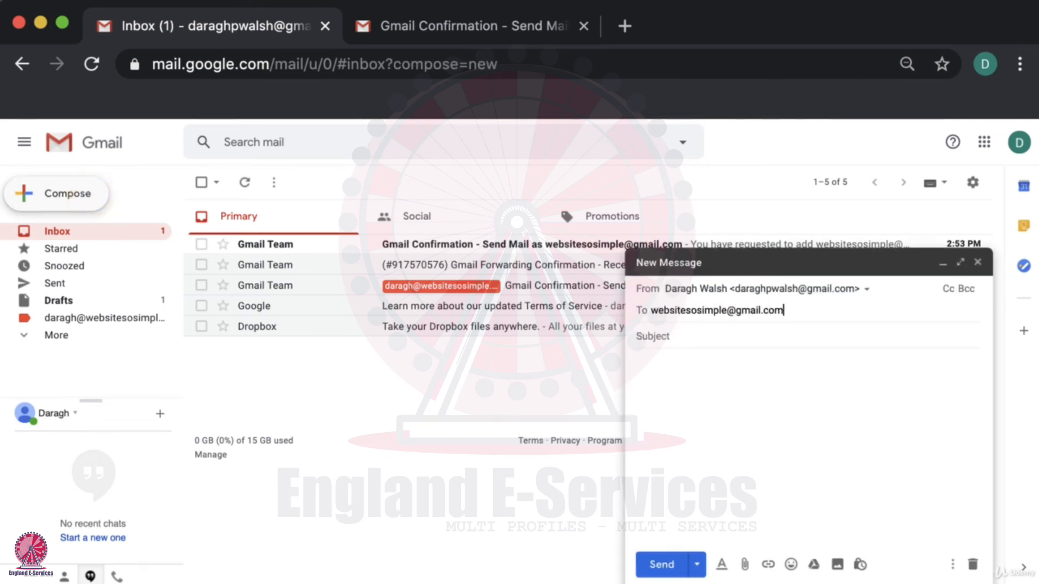
{"action": "left_click", "coordinate": [650, 336]}
{"action": "type", "text": "test"}
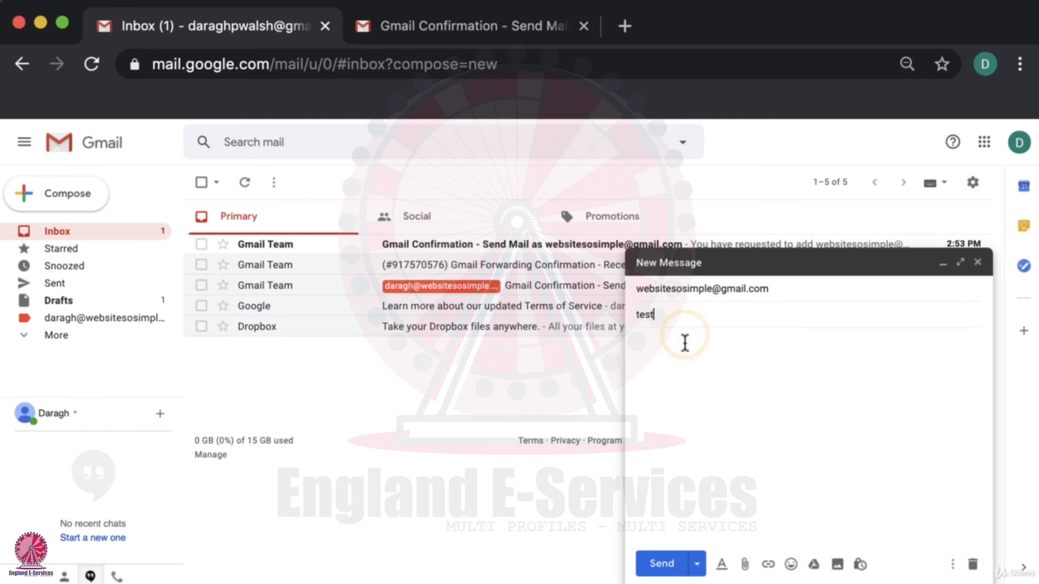
{"action": "left_click", "coordinate": [664, 565]}
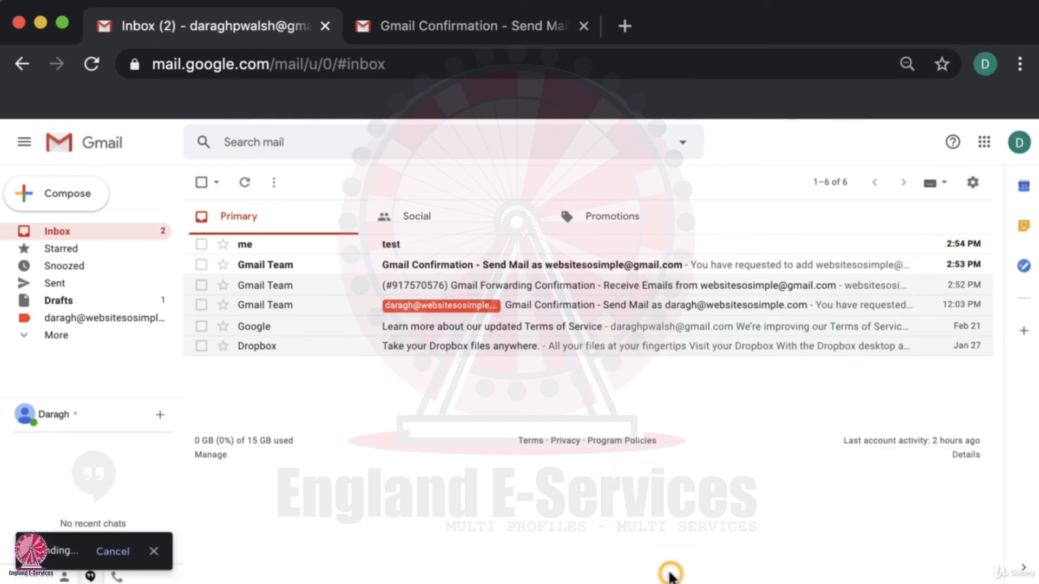
Start a filter from the received test message, clearing From and matching To the second Gmail address
{"action": "left_click", "coordinate": [630, 247]}
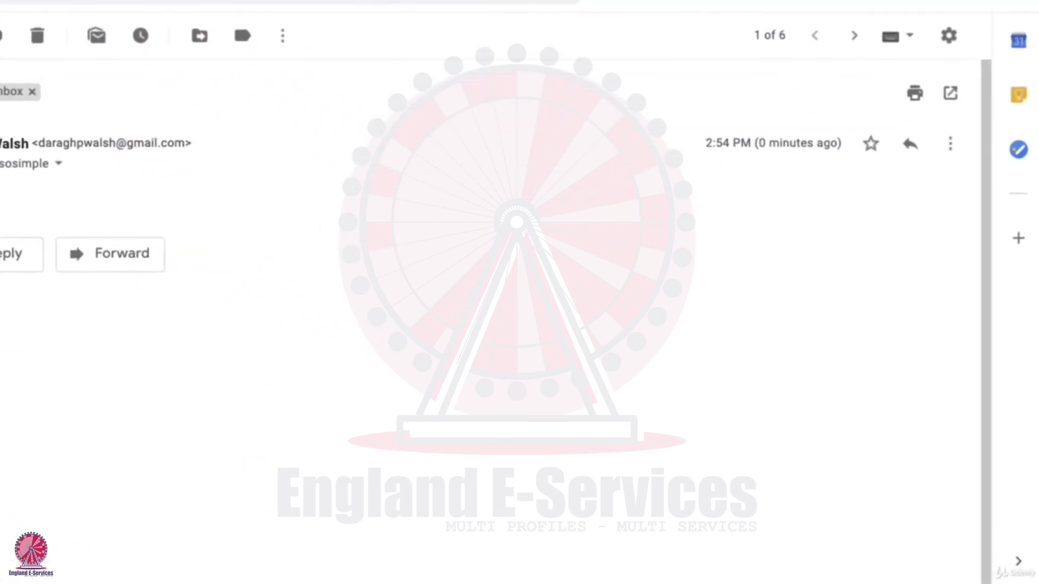
{"action": "left_click", "coordinate": [971, 253]}
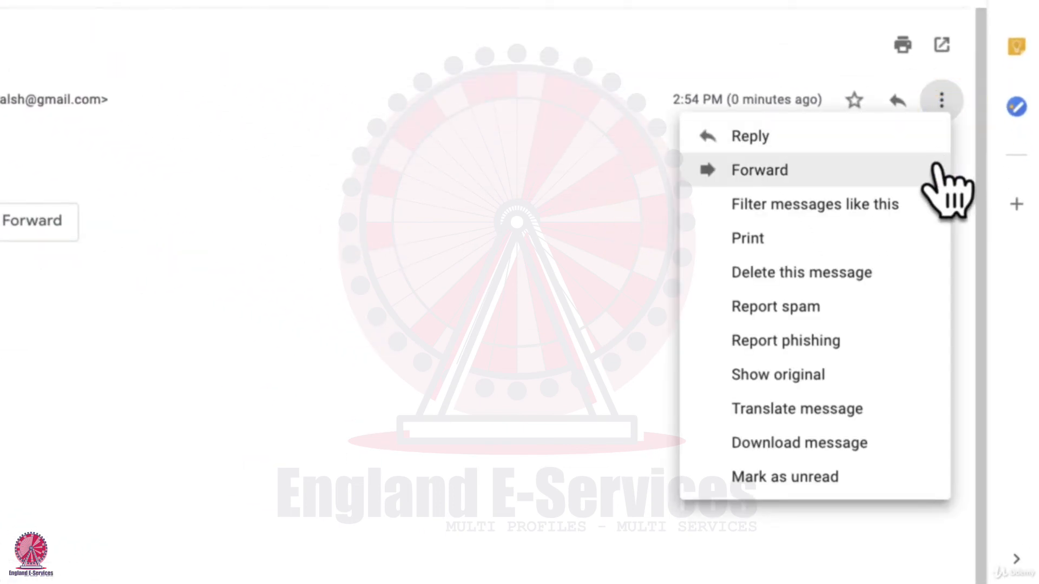
{"action": "left_click", "coordinate": [934, 204]}
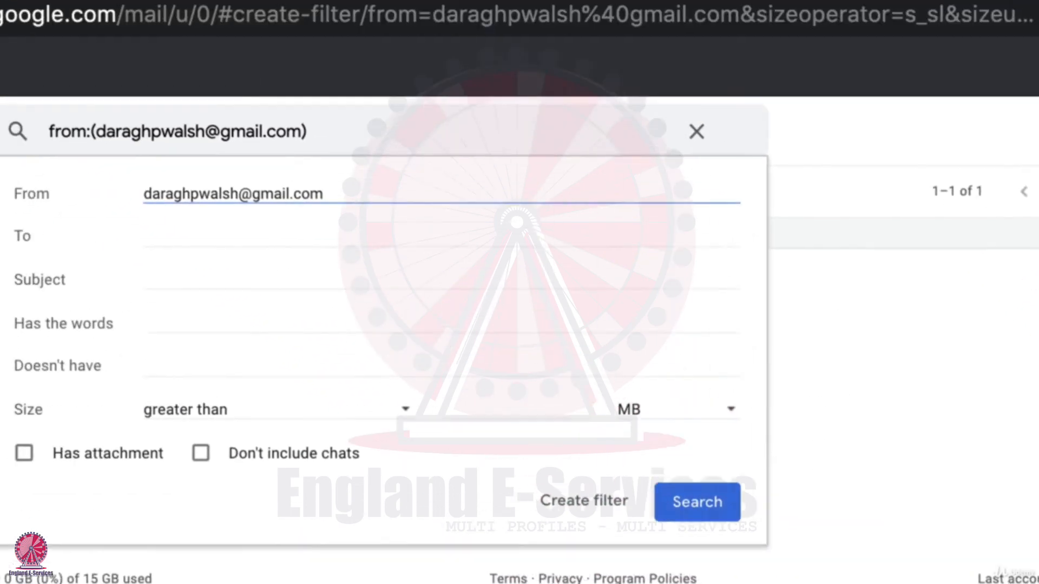
{"action": "double_click", "coordinate": [80, 27]}
{"action": "triple_click", "coordinate": [293, 221]}
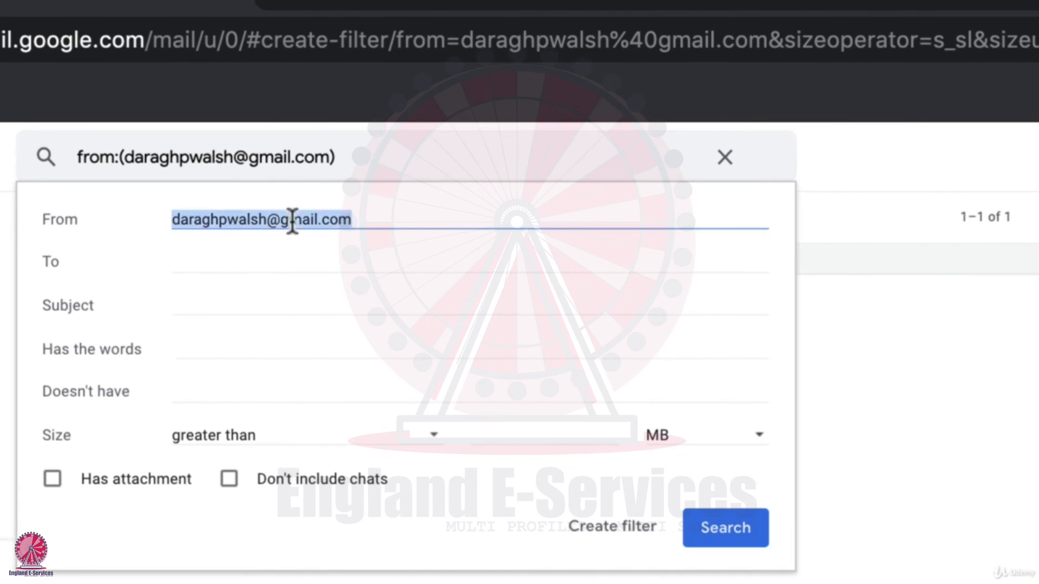
{"action": "key", "text": "BackSpace"}
{"action": "left_click", "coordinate": [289, 260]}
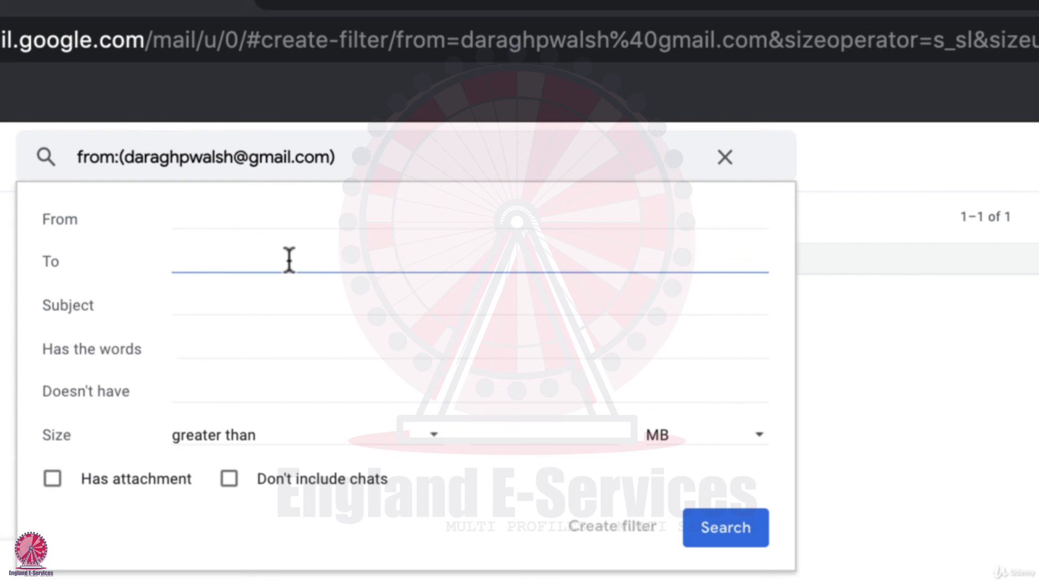
{"action": "left_click", "coordinate": [289, 260]}
{"action": "type", "text": "webs"}
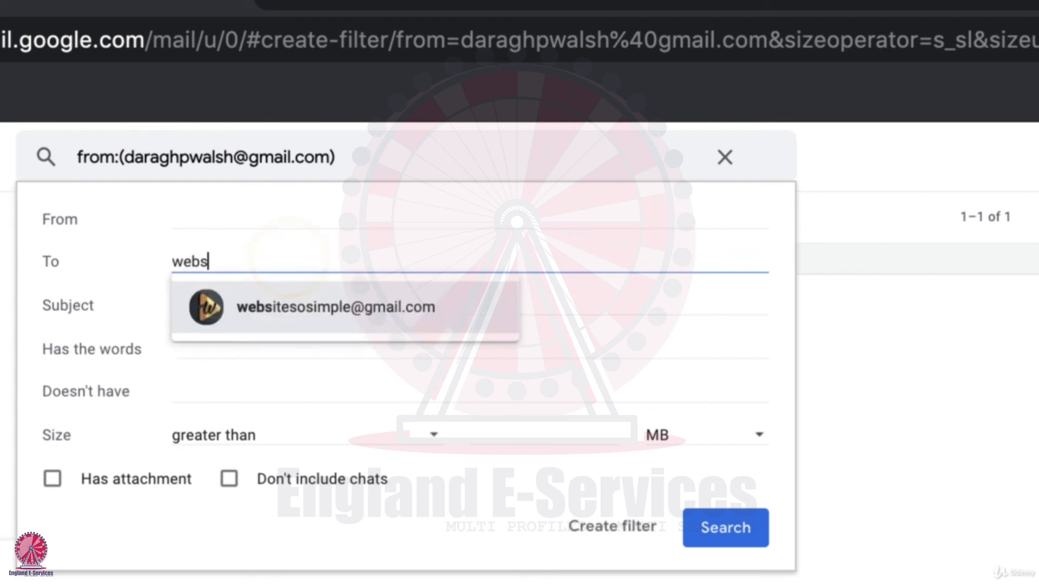
{"action": "left_click", "coordinate": [330, 301]}
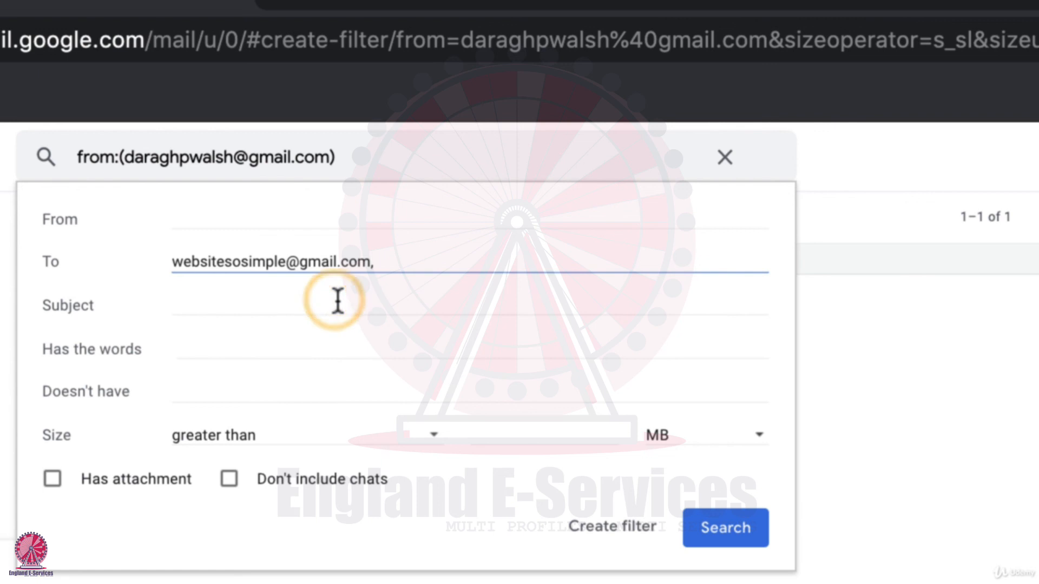
{"action": "left_click", "coordinate": [612, 522]}
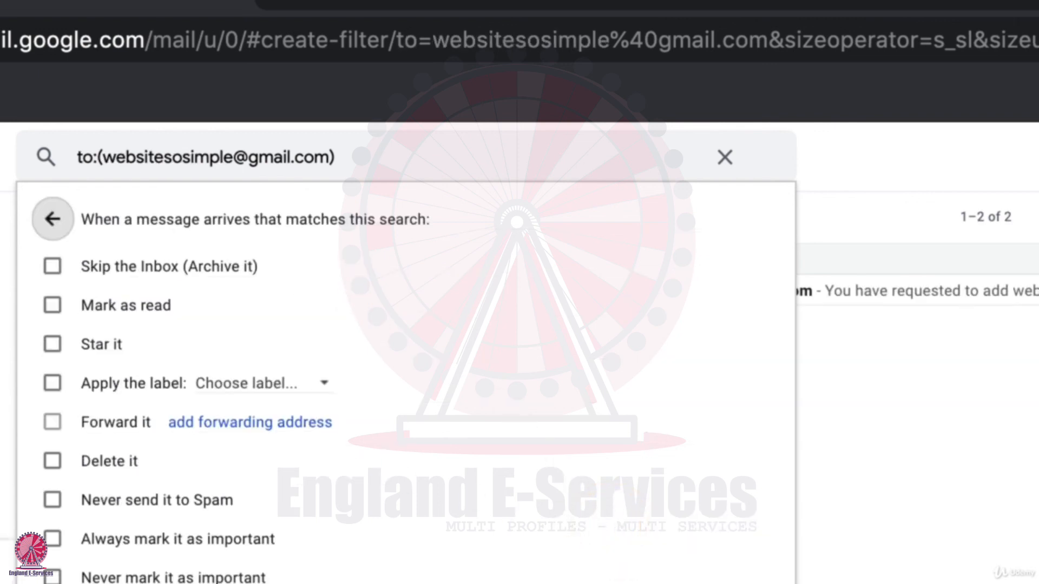
Make the filter apply a new label named after the second Gmail address, and create the filter
{"action": "left_click", "coordinate": [53, 384]}
{"action": "left_click", "coordinate": [326, 381]}
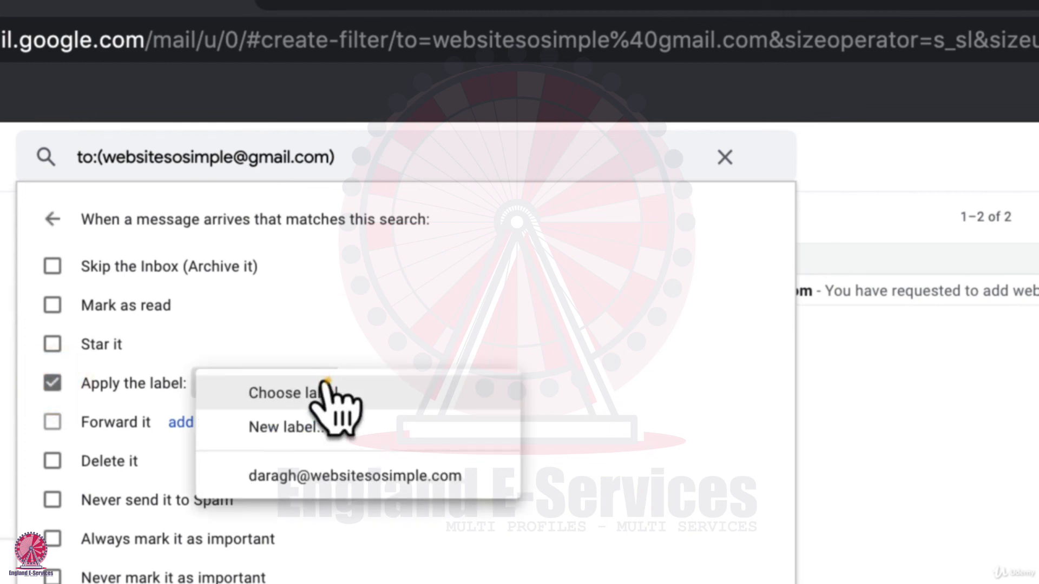
{"action": "left_click", "coordinate": [373, 427]}
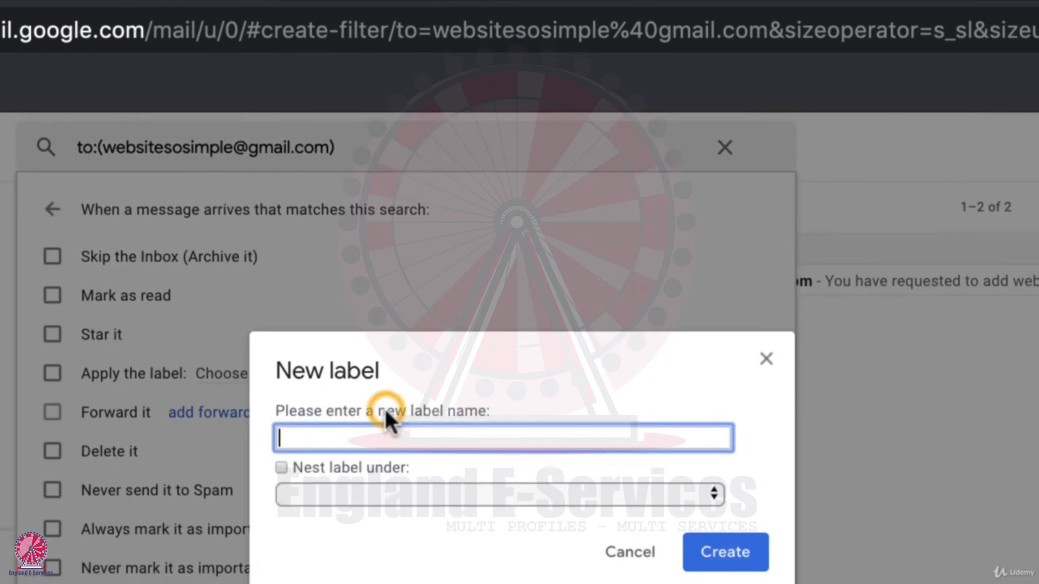
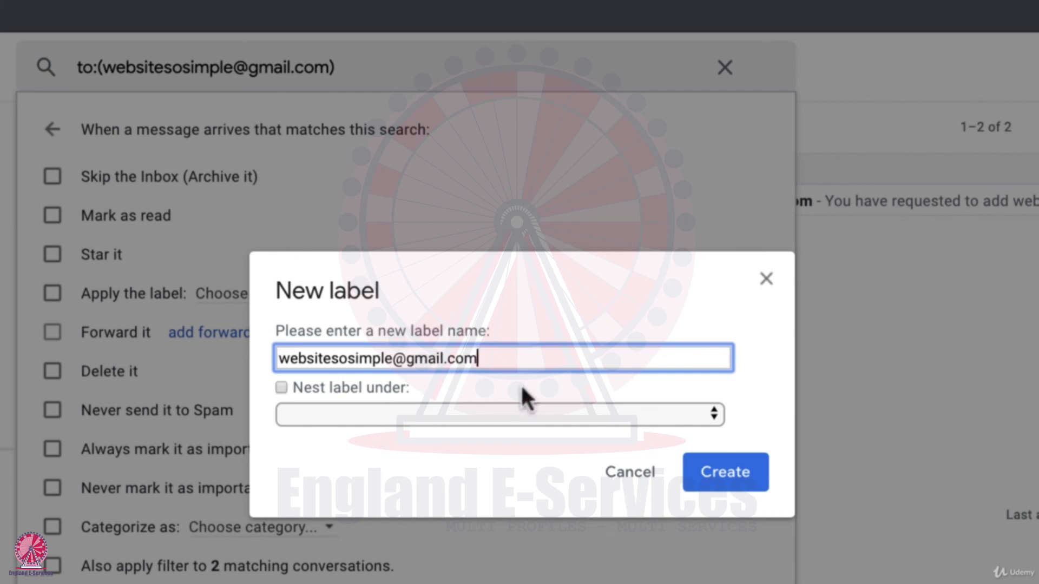
{"action": "left_click", "coordinate": [707, 460]}
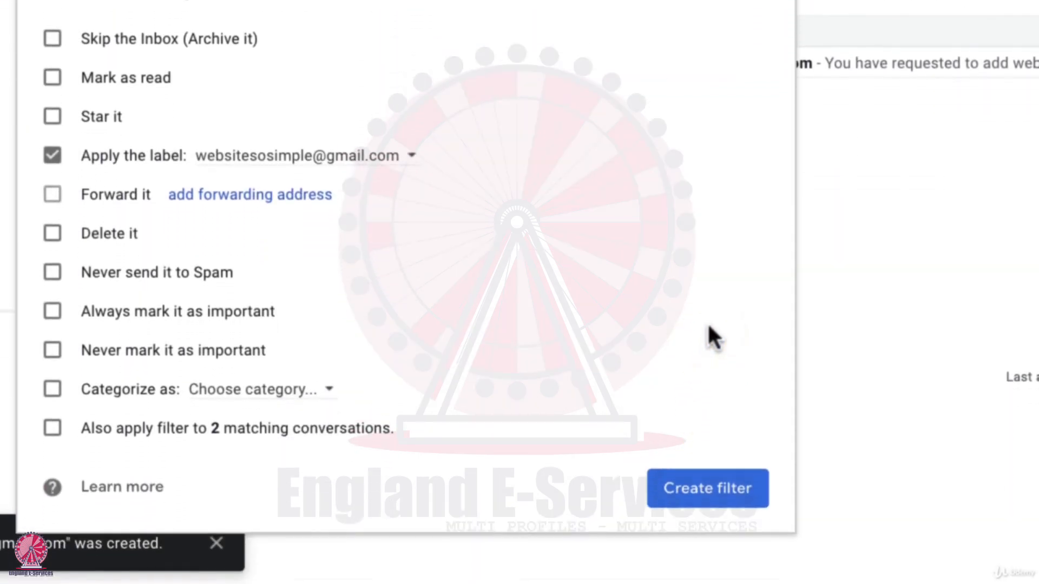
{"action": "left_click", "coordinate": [719, 473]}
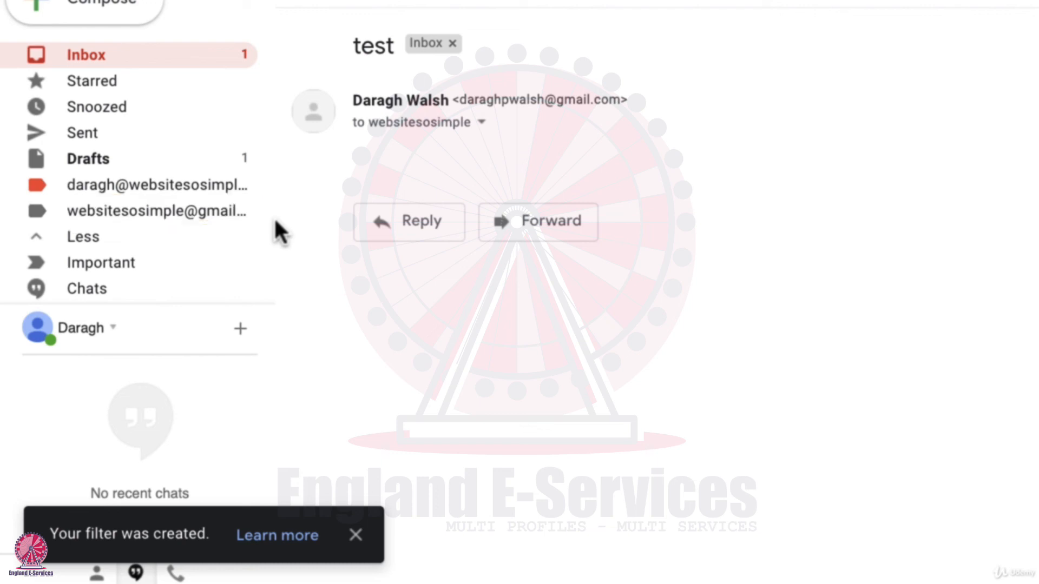
Give the second address's label the light teal/blue colour and go back to the inbox
{"action": "left_click", "coordinate": [247, 211]}
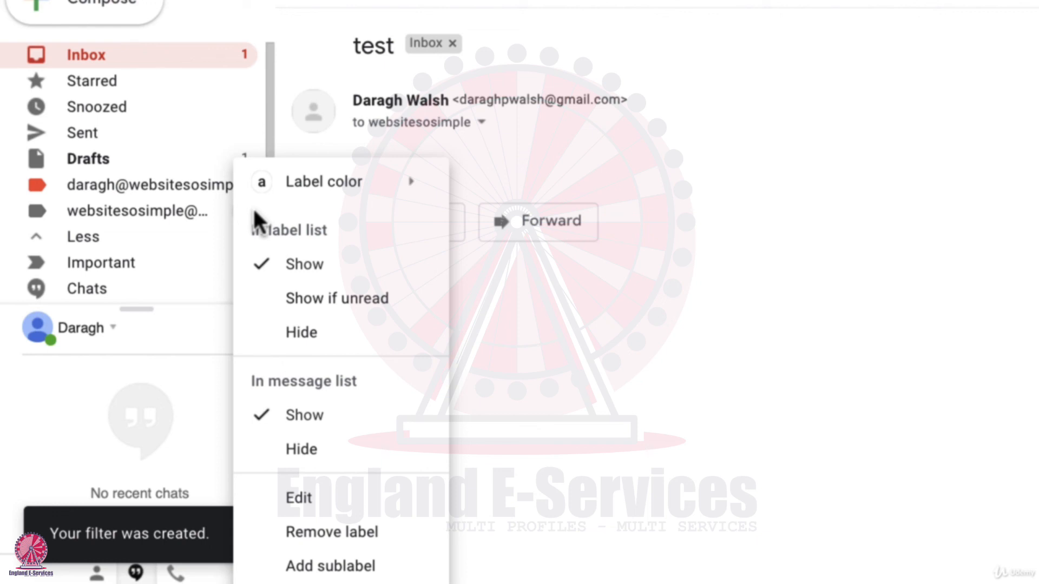
{"action": "mouse_move", "coordinate": [346, 189]}
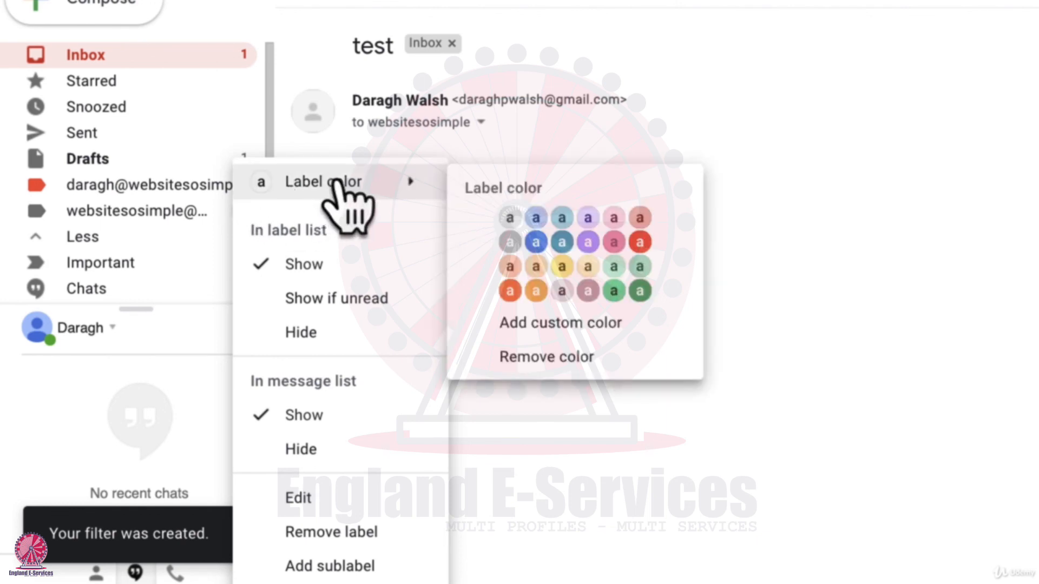
{"action": "left_click", "coordinate": [563, 218]}
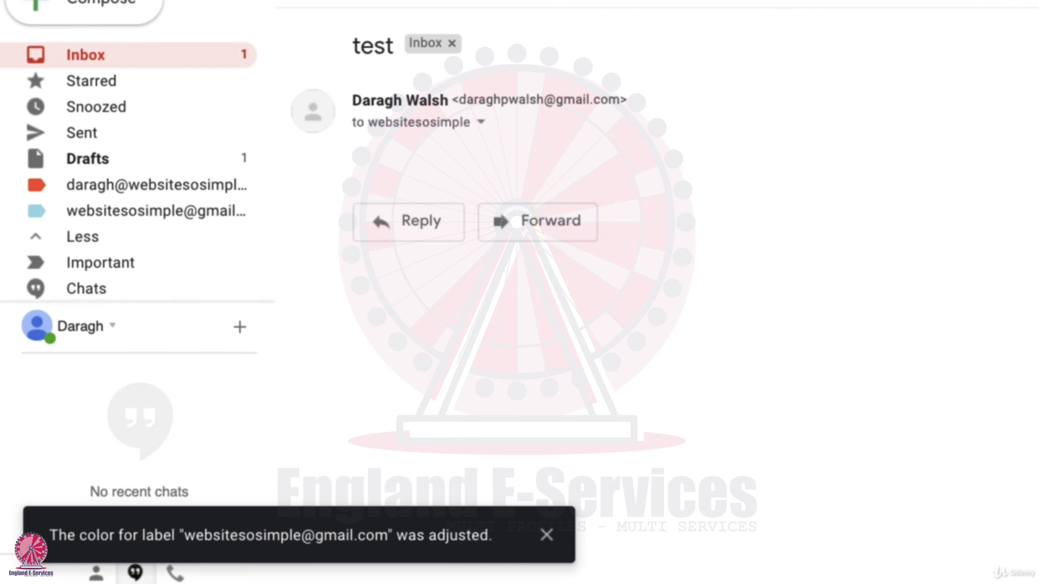
{"action": "left_click", "coordinate": [158, 54]}
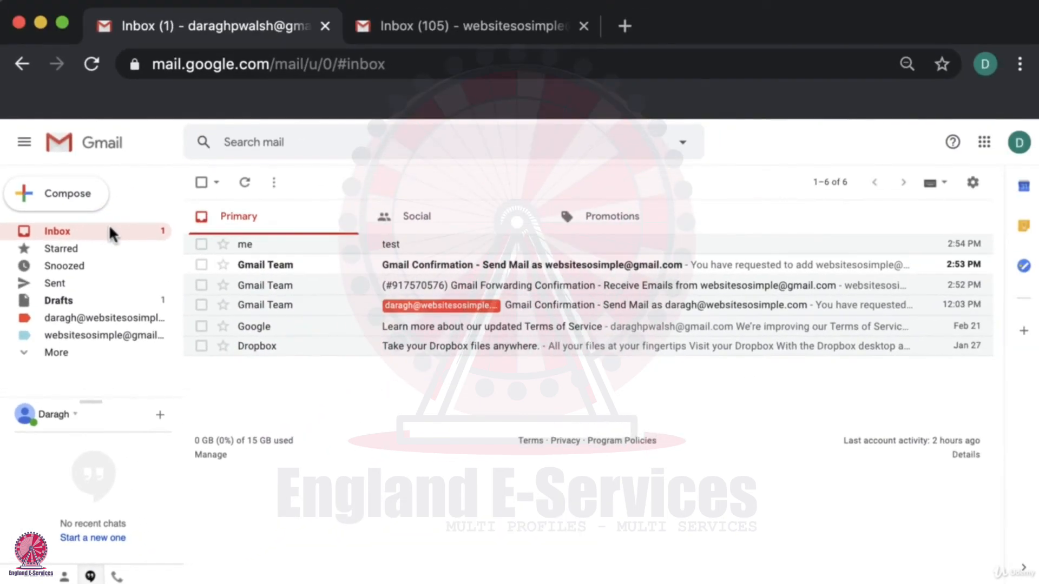
Send a new email with subject 'test 2' to the second Gmail address
{"action": "left_click", "coordinate": [70, 193]}
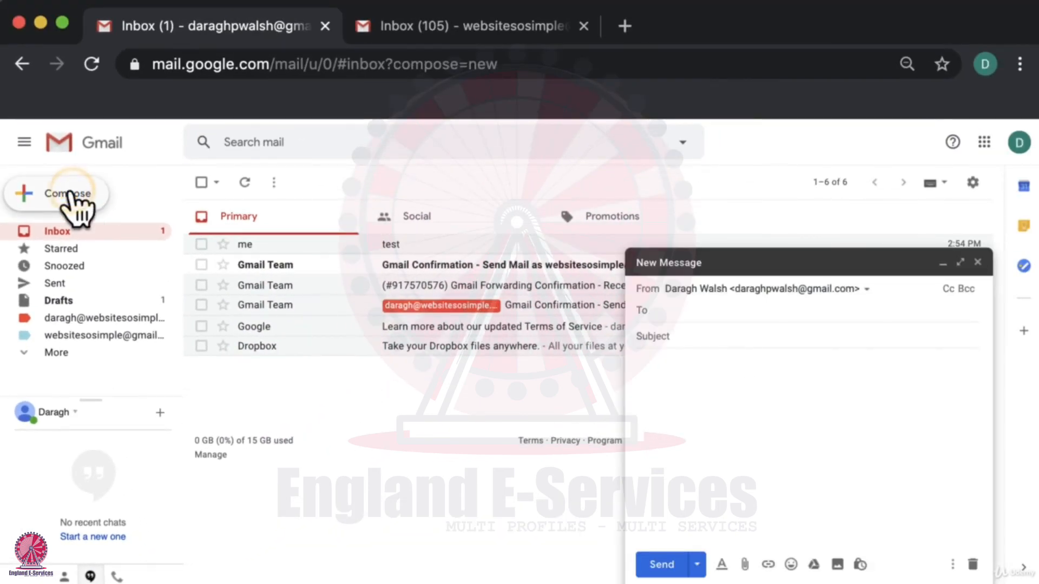
{"action": "type", "text": "webs"}
{"action": "left_click", "coordinate": [729, 346]}
{"action": "key", "text": "Tab"}
{"action": "type", "text": "test 2"}
{"action": "left_click", "coordinate": [663, 563]}
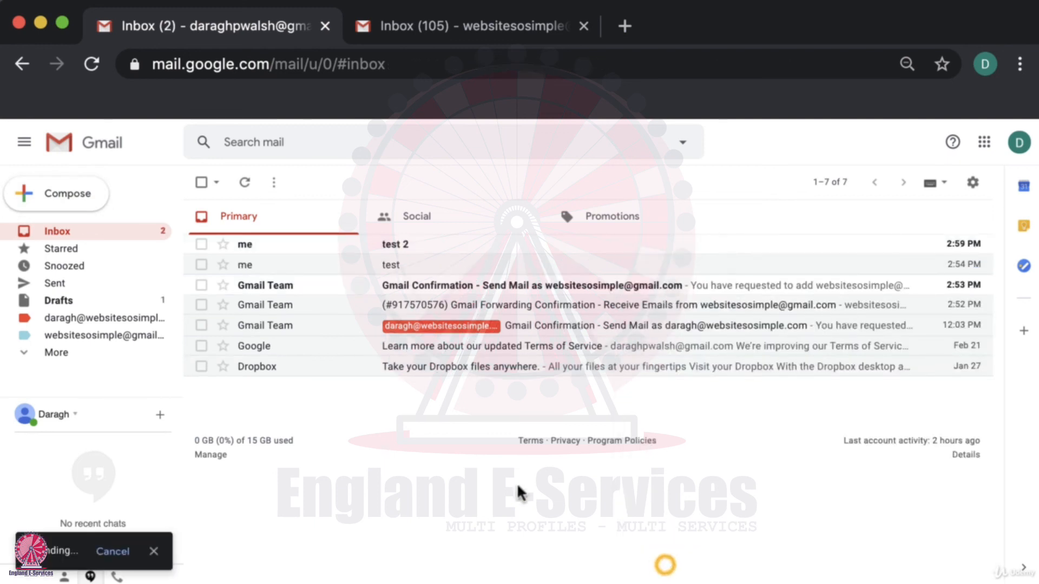